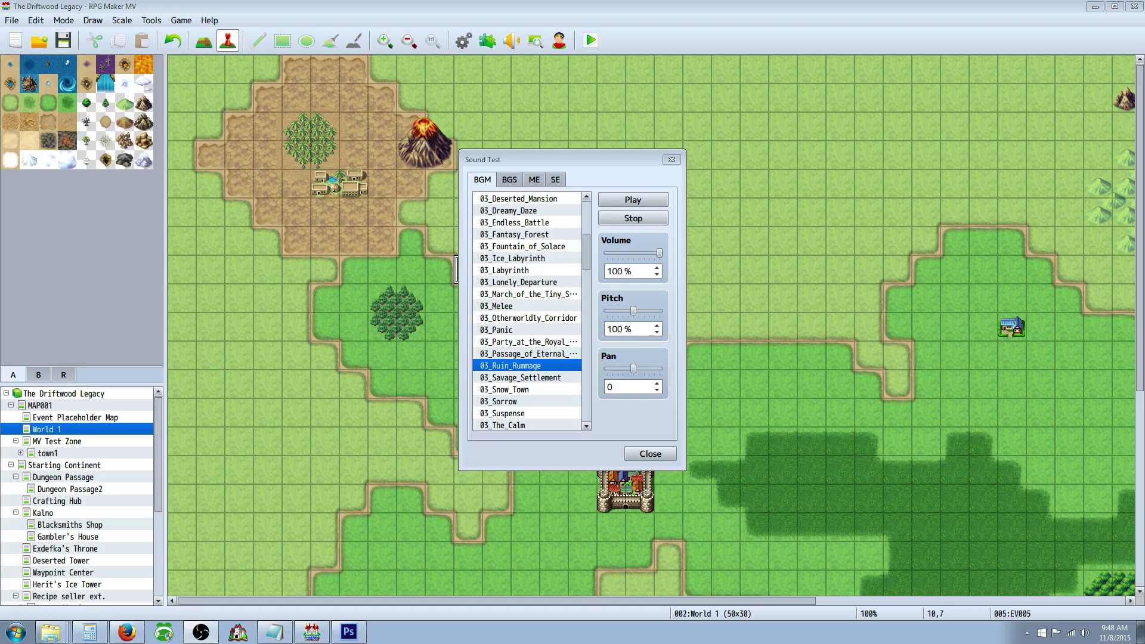
# Step: Switch to Firefox and show the Master Demo MV download page's address and Dropbox mirror, and return to RPG Maker MV
pyautogui.hotkey('alt', 'Tab')
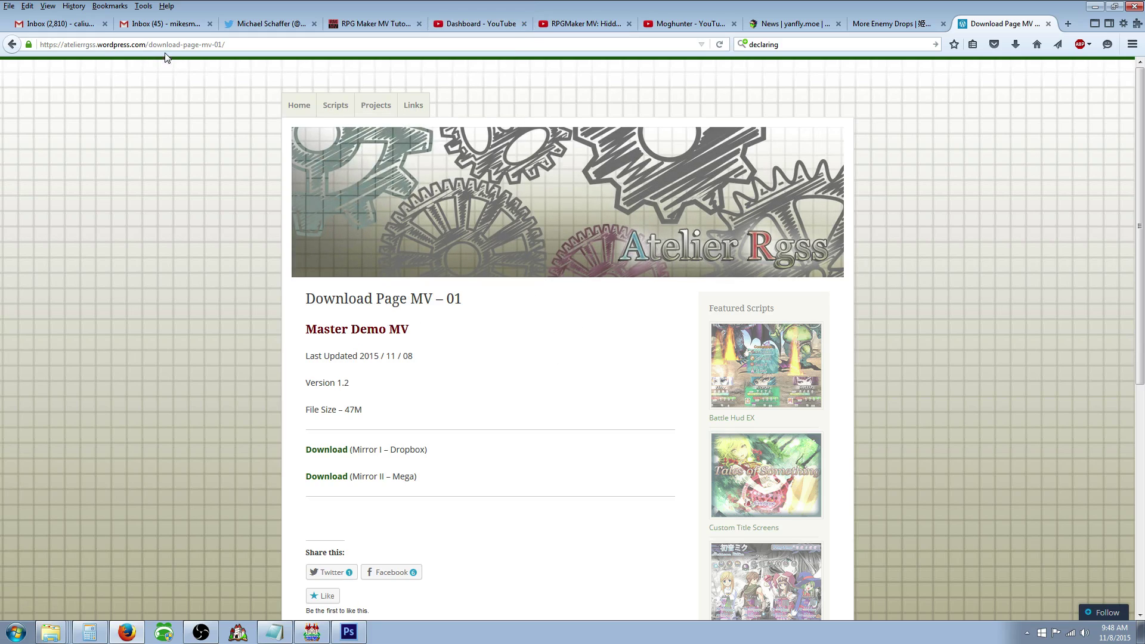
pyautogui.click(260, 46)
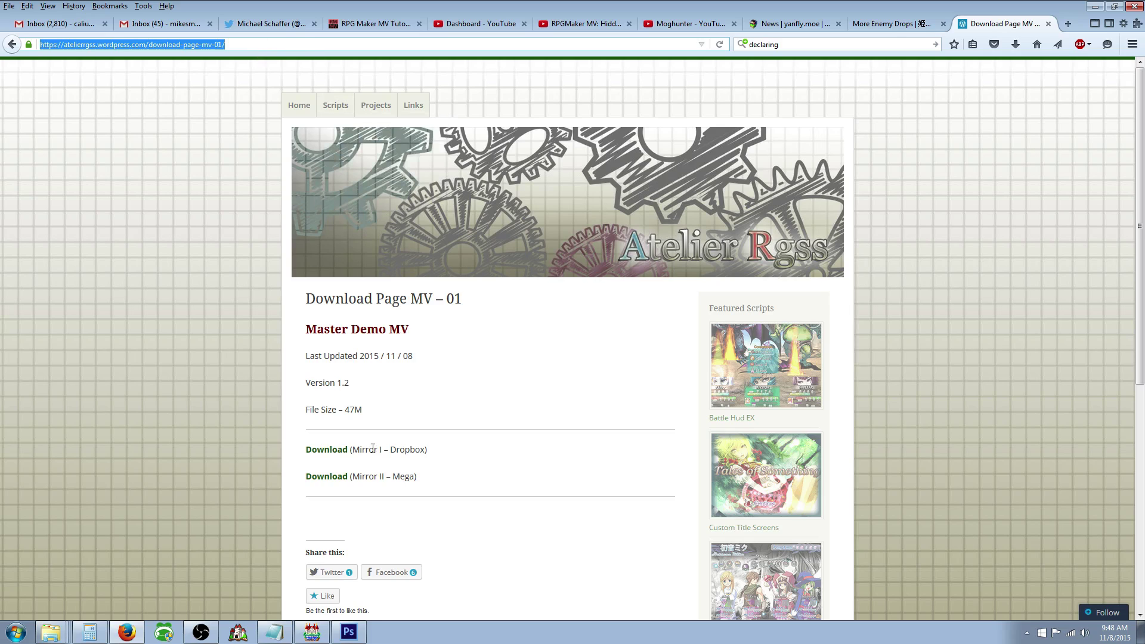
pyautogui.click(334, 450)
pyautogui.hotkey('alt', 'Tab')
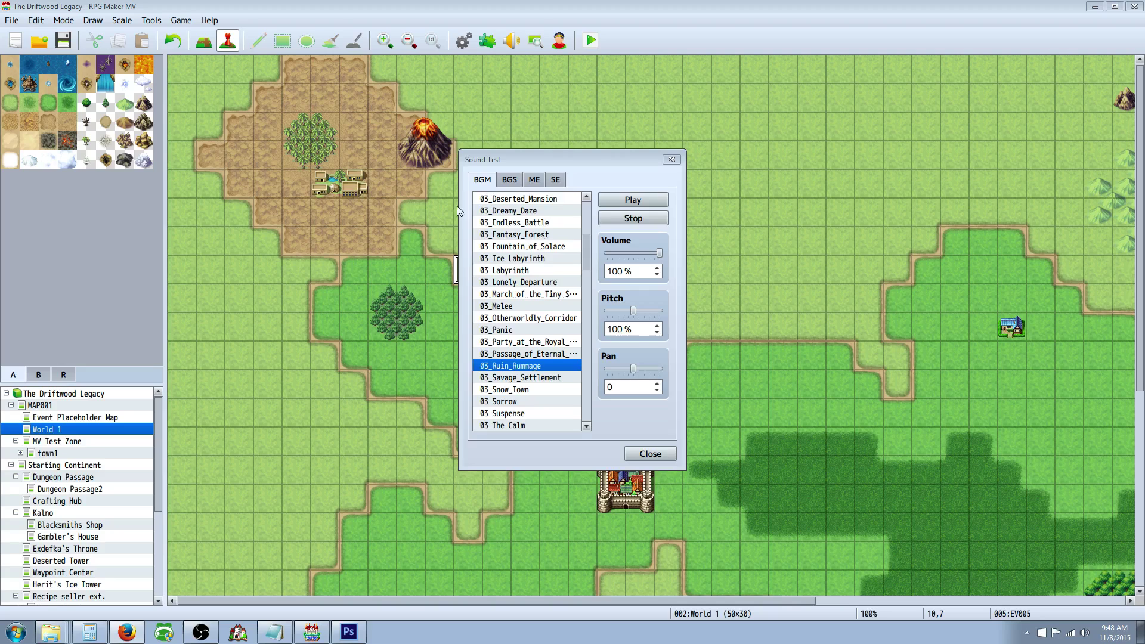
# Step: Open the js\plugins folder of the MOG_Master_MV demo in Explorer and select all MOG plugin files, from MOG_ComboCounter.js to MOG_Weather_EX.js
pyautogui.click(62, 634)
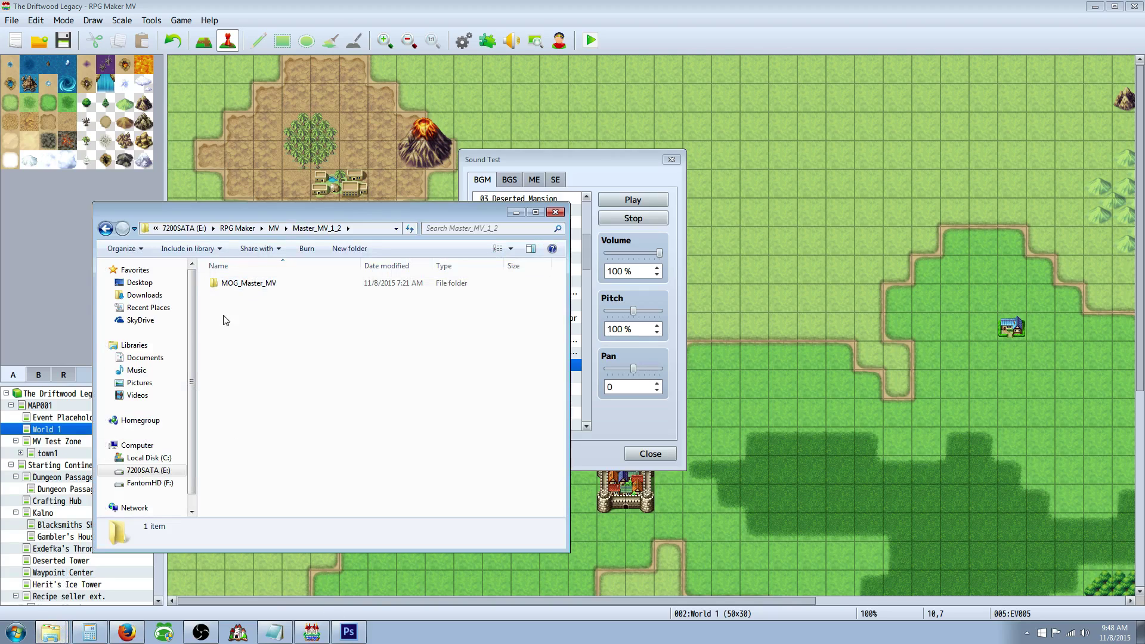
pyautogui.doubleClick(256, 290)
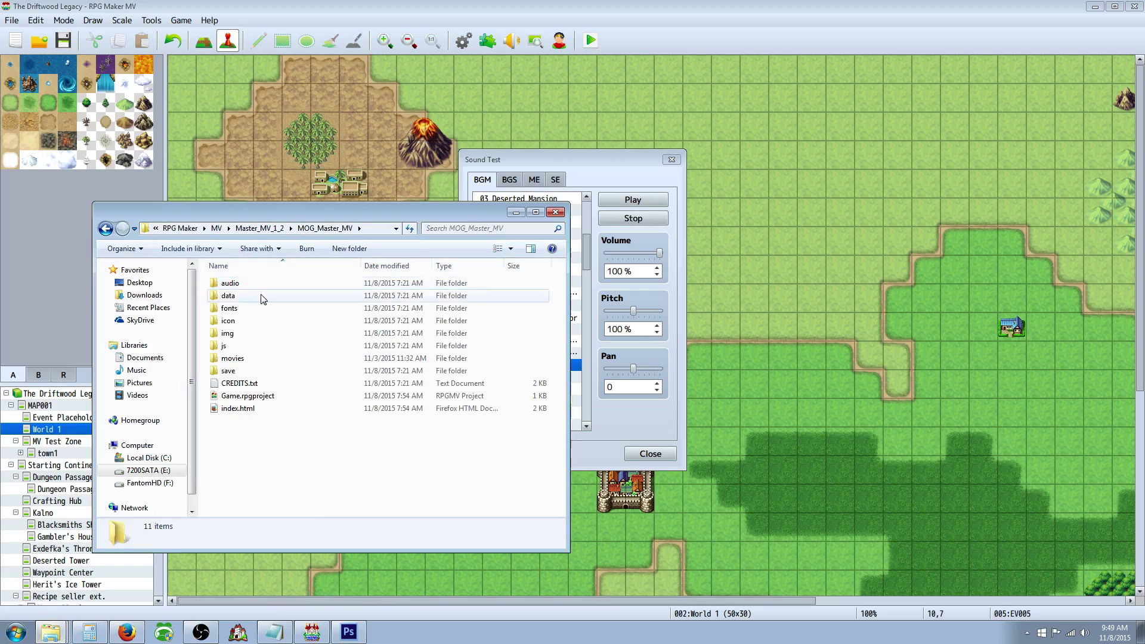
pyautogui.doubleClick(242, 345)
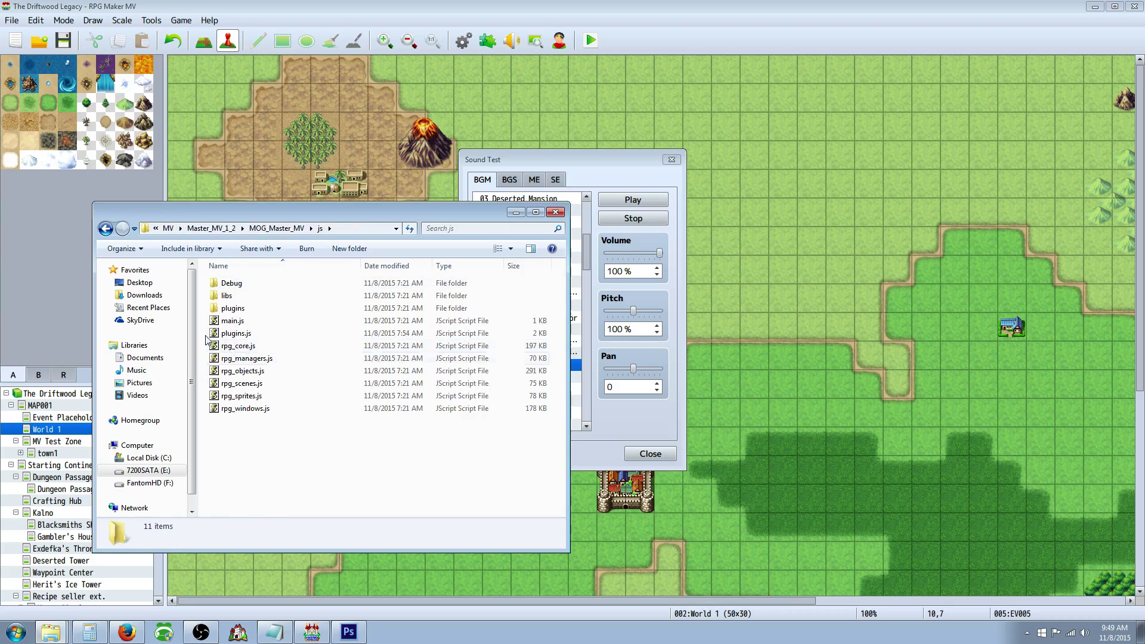
pyautogui.doubleClick(246, 314)
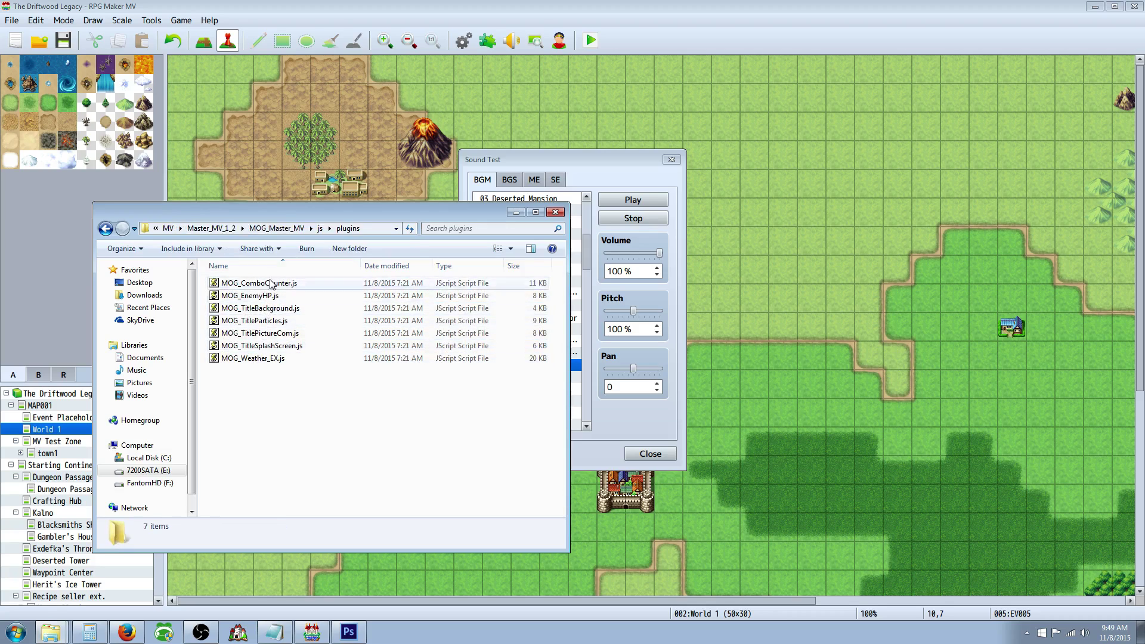
pyautogui.click(280, 285)
pyautogui.keyDown('shift'); pyautogui.click(281, 358); pyautogui.keyUp('shift')
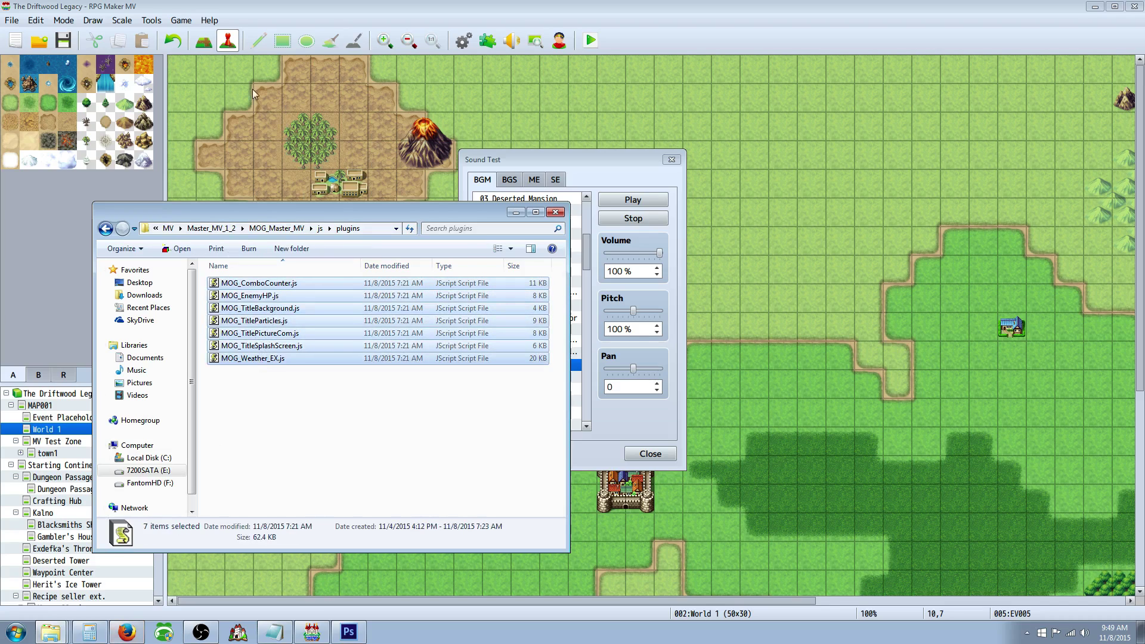
# Step: Close the Sound Test dialog and open the current game project's folder from RPG Maker MV
pyautogui.click(184, 23)
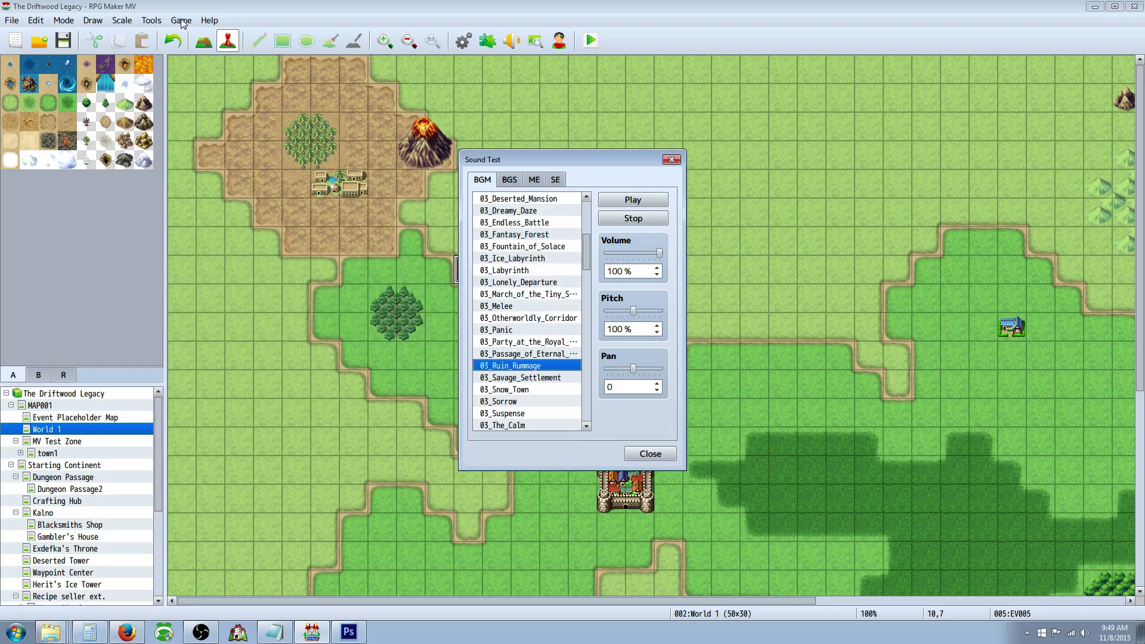
pyautogui.click(650, 454)
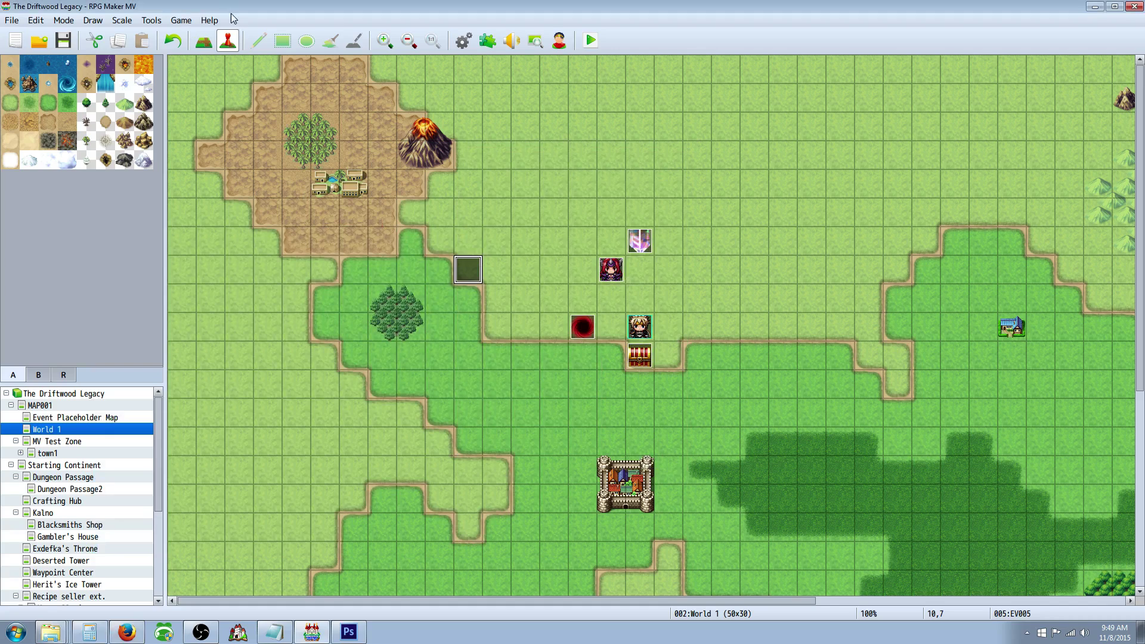
pyautogui.click(181, 20)
pyautogui.click(197, 52)
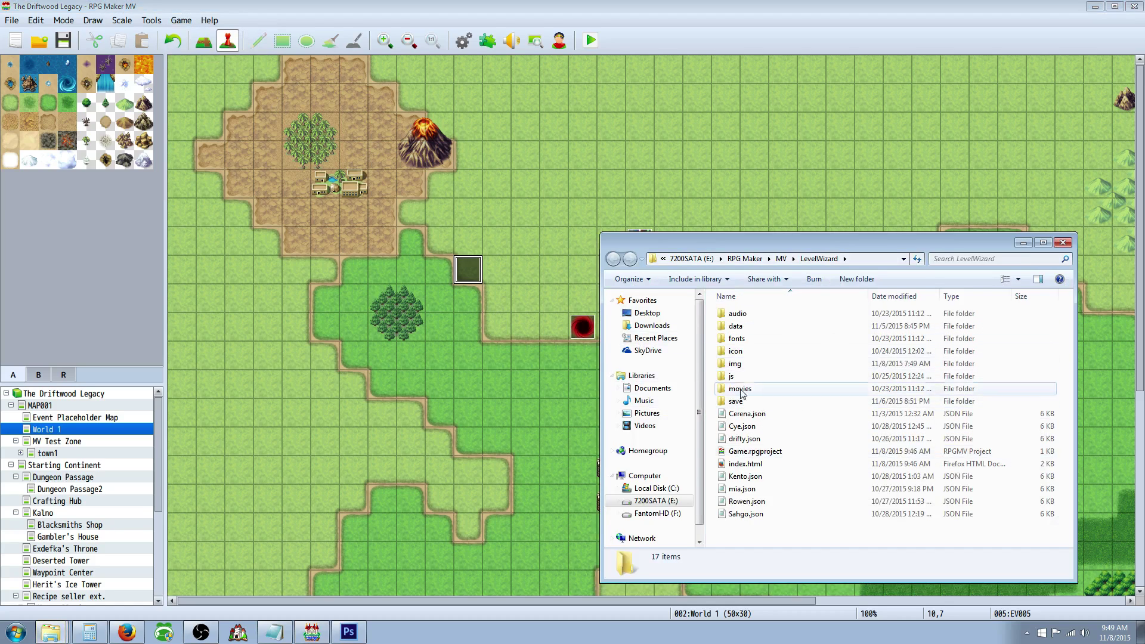
# Step: View the LevelWizard project's js\plugins folder, the destination for the plugin files, and close the folder window
pyautogui.click(725, 378)
pyautogui.doubleClick(726, 379)
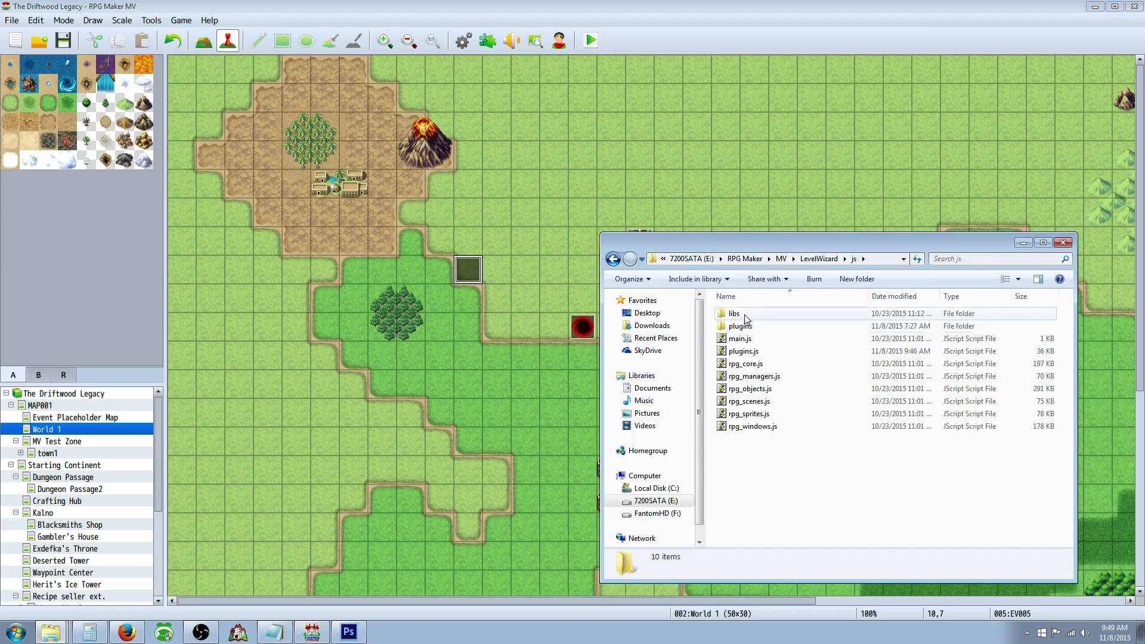
pyautogui.click(737, 328)
pyautogui.doubleClick(736, 328)
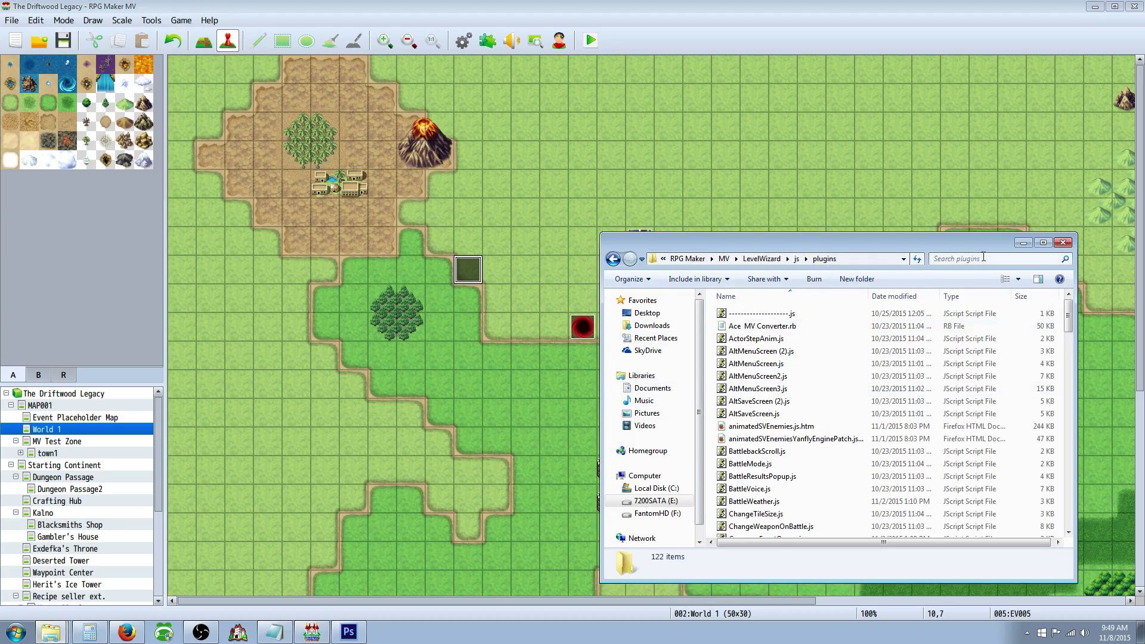
pyautogui.click(1063, 244)
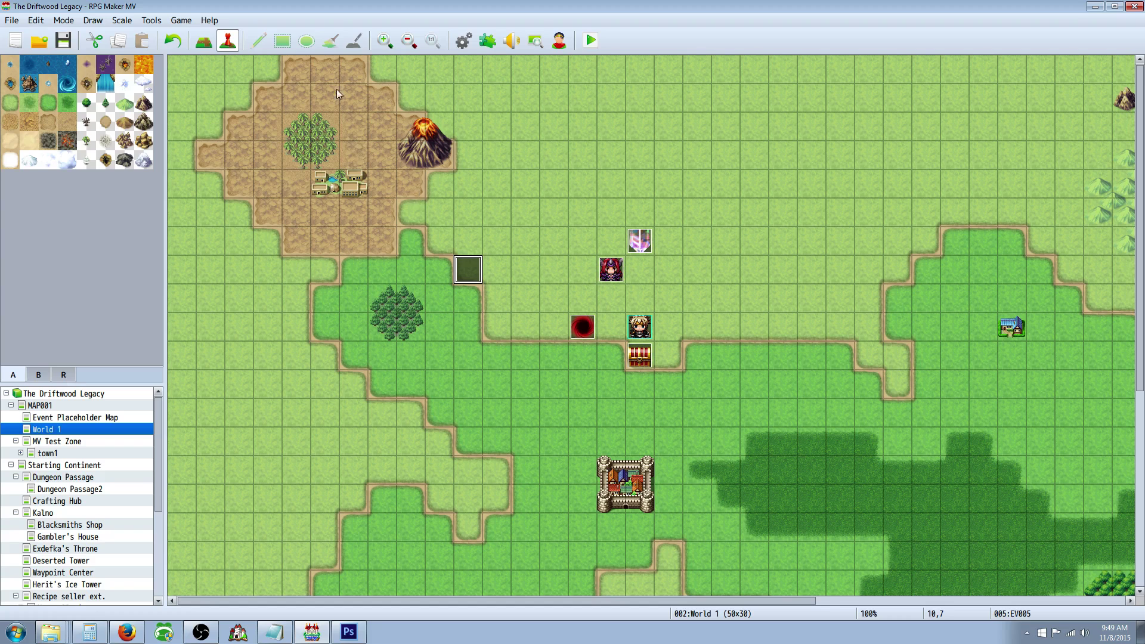
# Step: Review the MOG_EnemyHP and MOG_Weather_EX entries at the end of the Plugin Manager list and close the manager
pyautogui.click(487, 40)
pyautogui.scroll(-6, 387, 435)
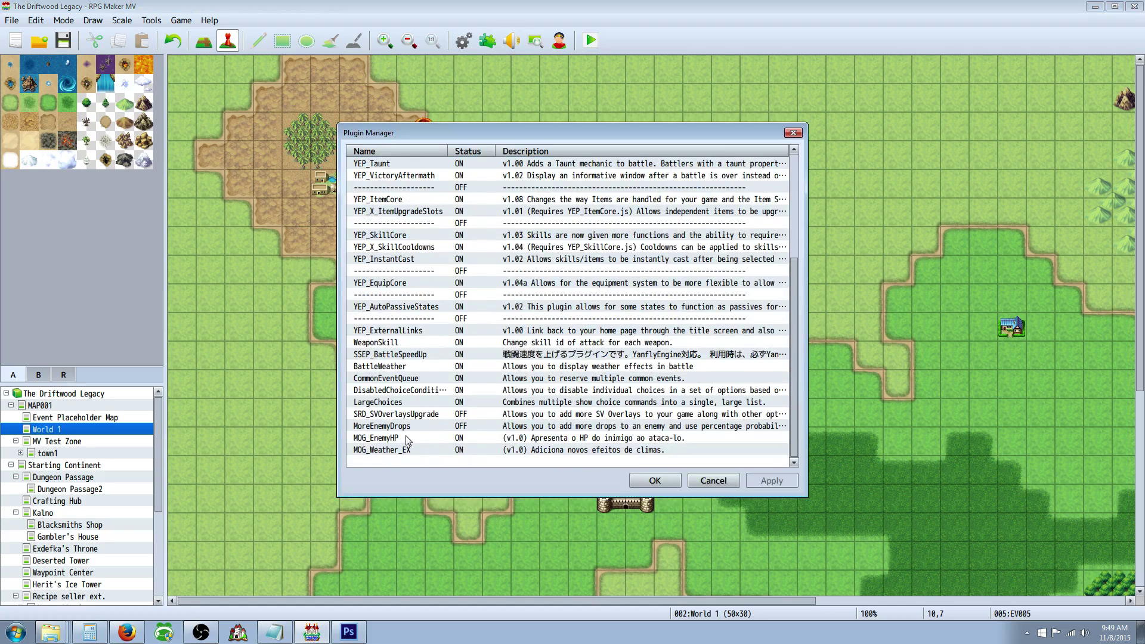
pyautogui.click(406, 439)
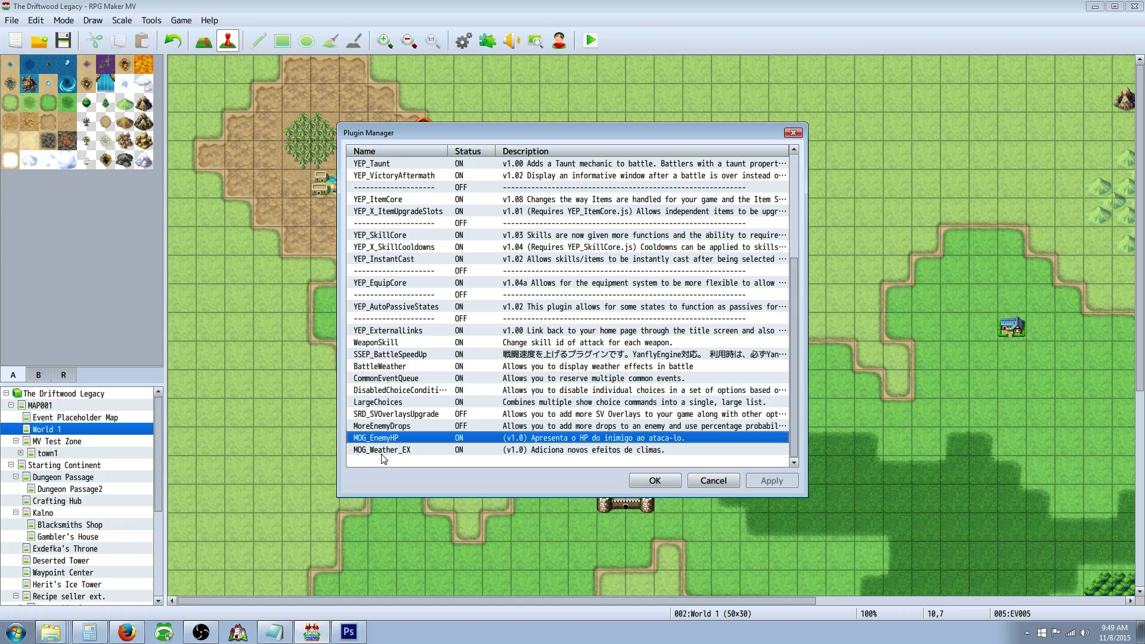
pyautogui.click(384, 450)
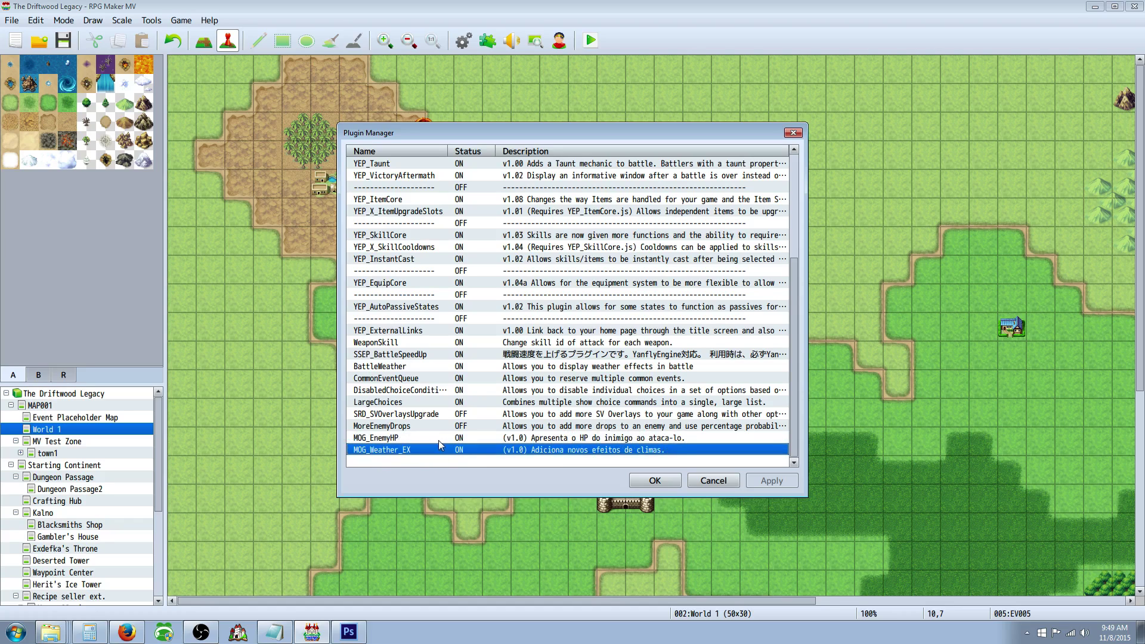
pyautogui.press('Return')
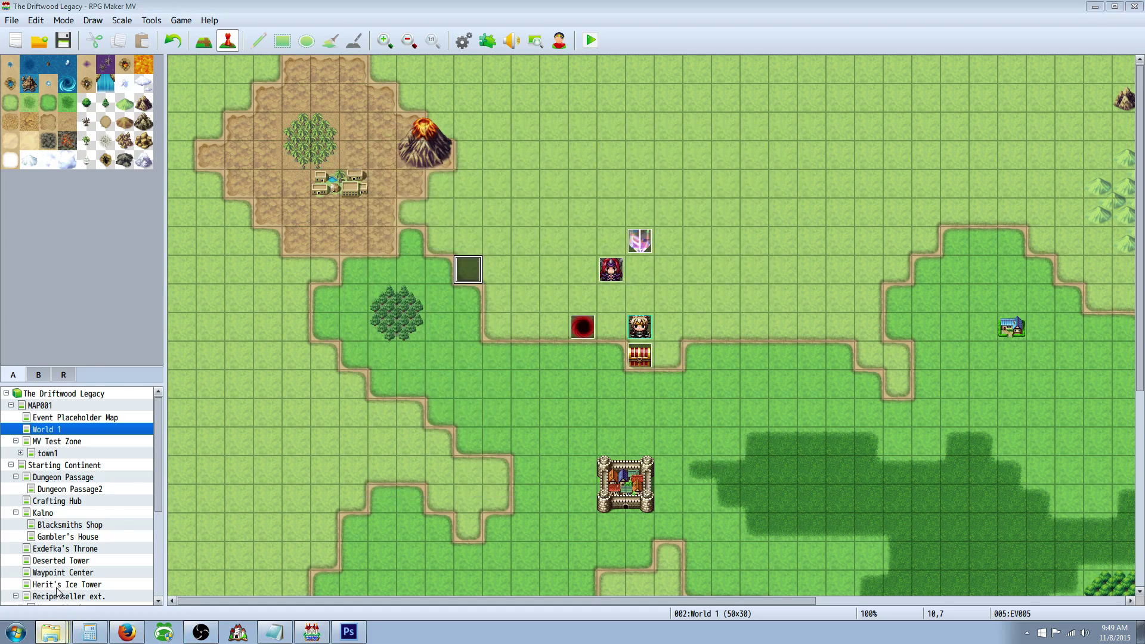
# Step: Copy the weather folder from the img folder of the MOG_Master_MV demo
pyautogui.hotkey('alt', 'Tab')
pyautogui.click(318, 229)
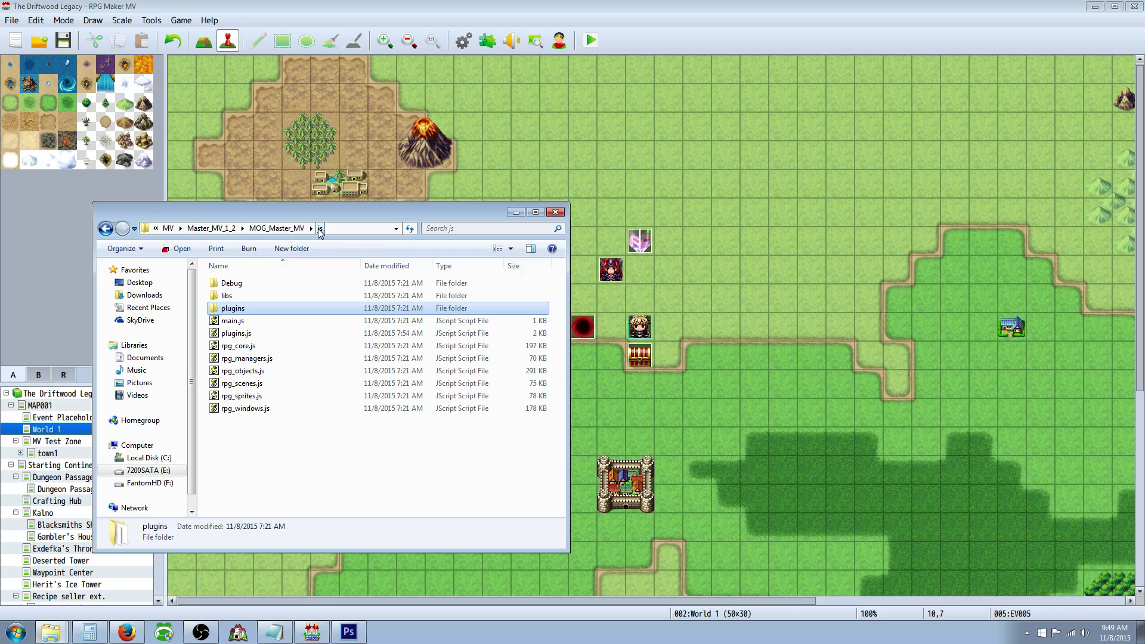
pyautogui.click(296, 231)
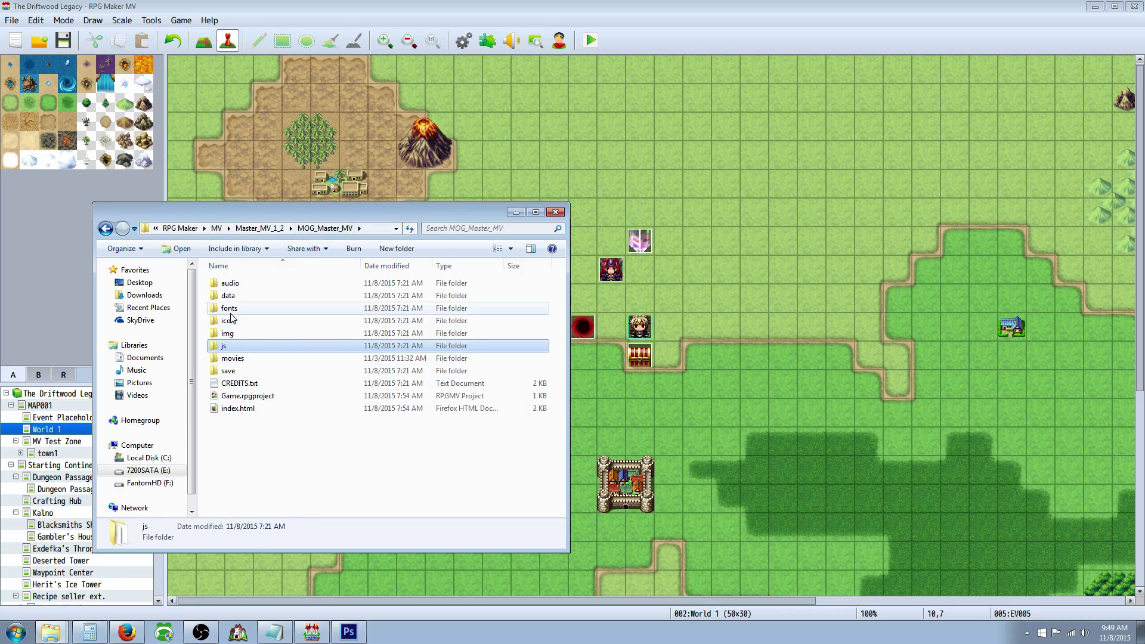
pyautogui.doubleClick(239, 334)
pyautogui.rightClick(239, 459)
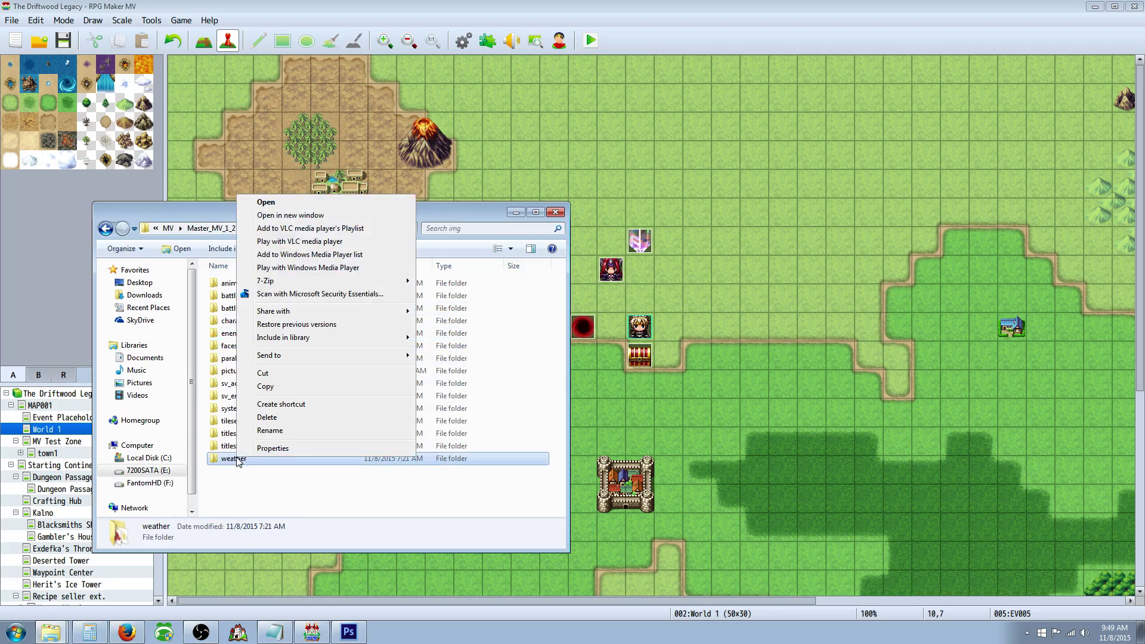
pyautogui.click(265, 386)
pyautogui.click(250, 495)
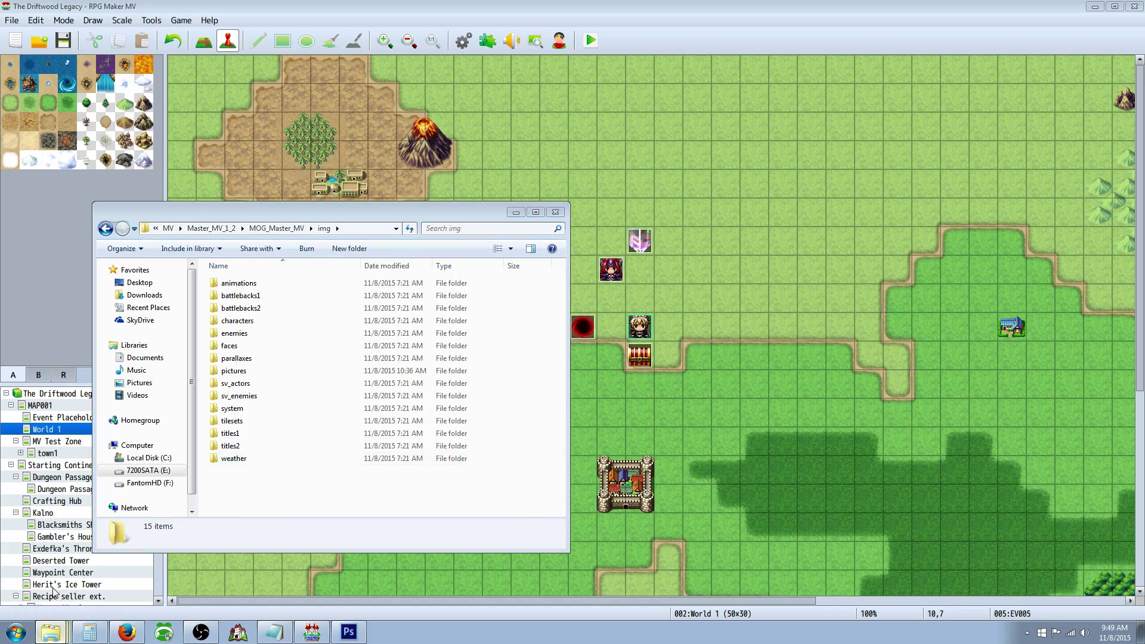
# Step: Bring up the project's img folder beside the demo's, and inspect the demo's animations, characters, enemies, faces and pictures folders
pyautogui.click(50, 632)
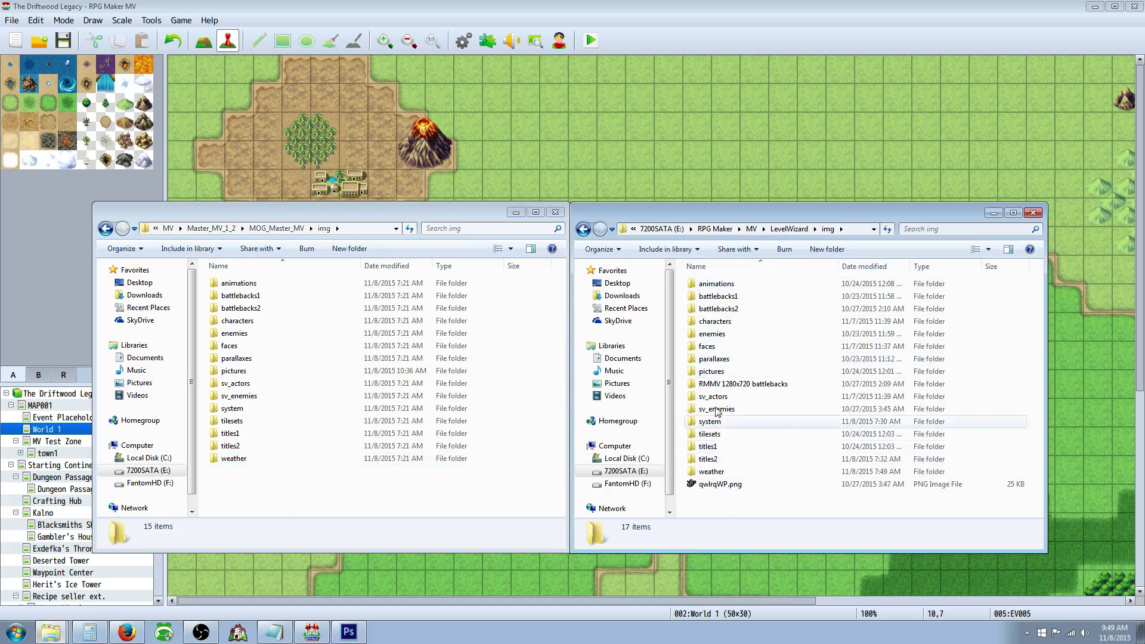
pyautogui.doubleClick(254, 284)
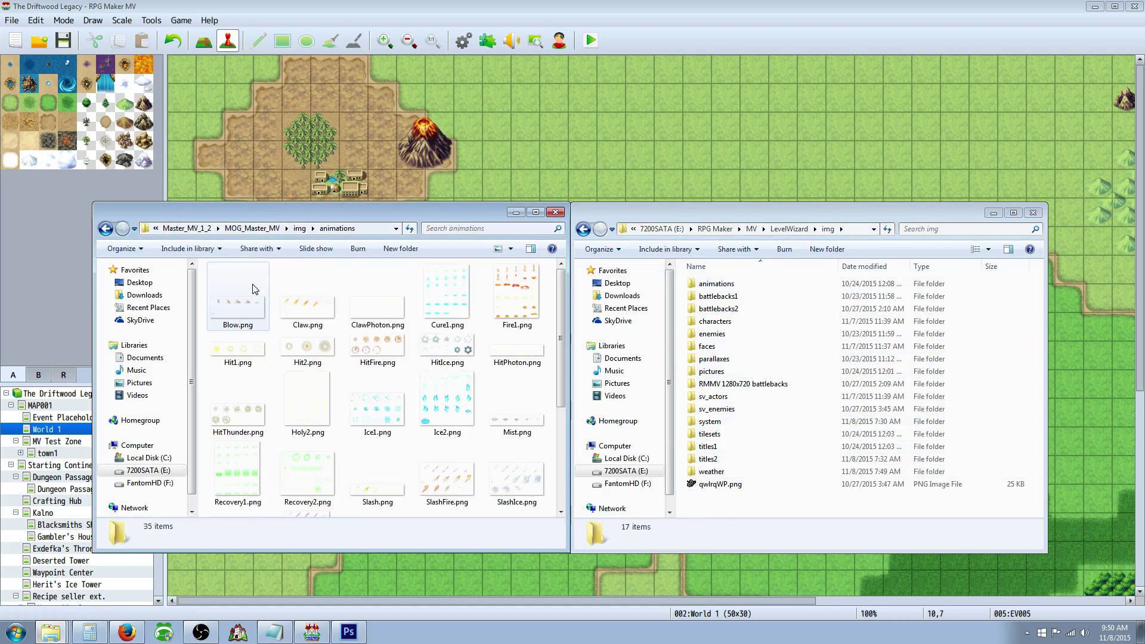
pyautogui.click(299, 228)
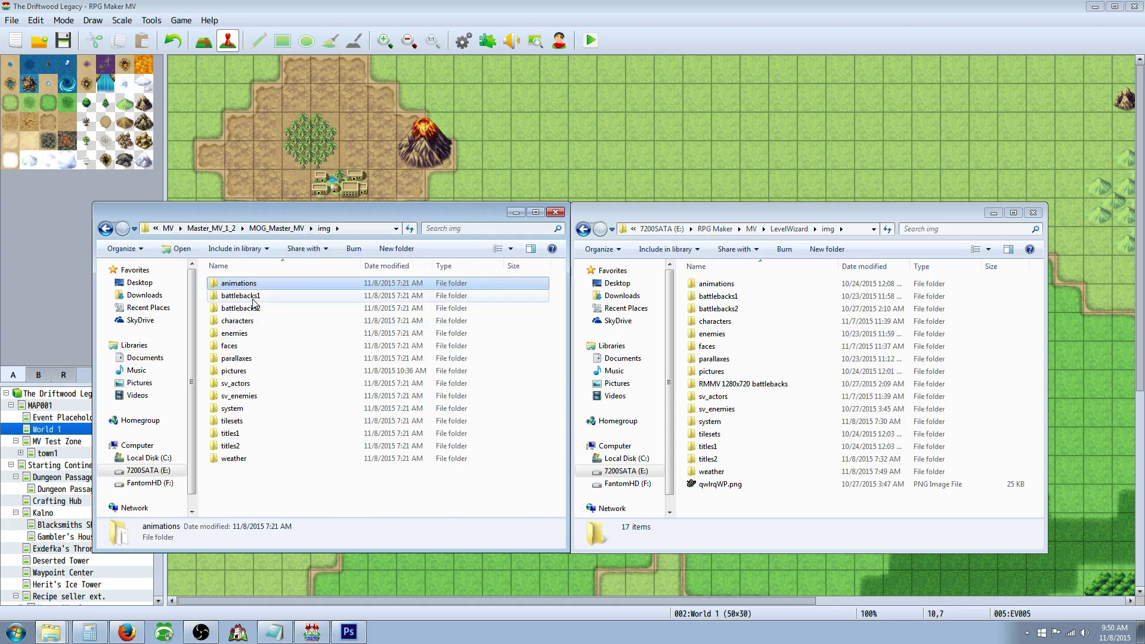
pyautogui.doubleClick(250, 320)
pyautogui.click(304, 230)
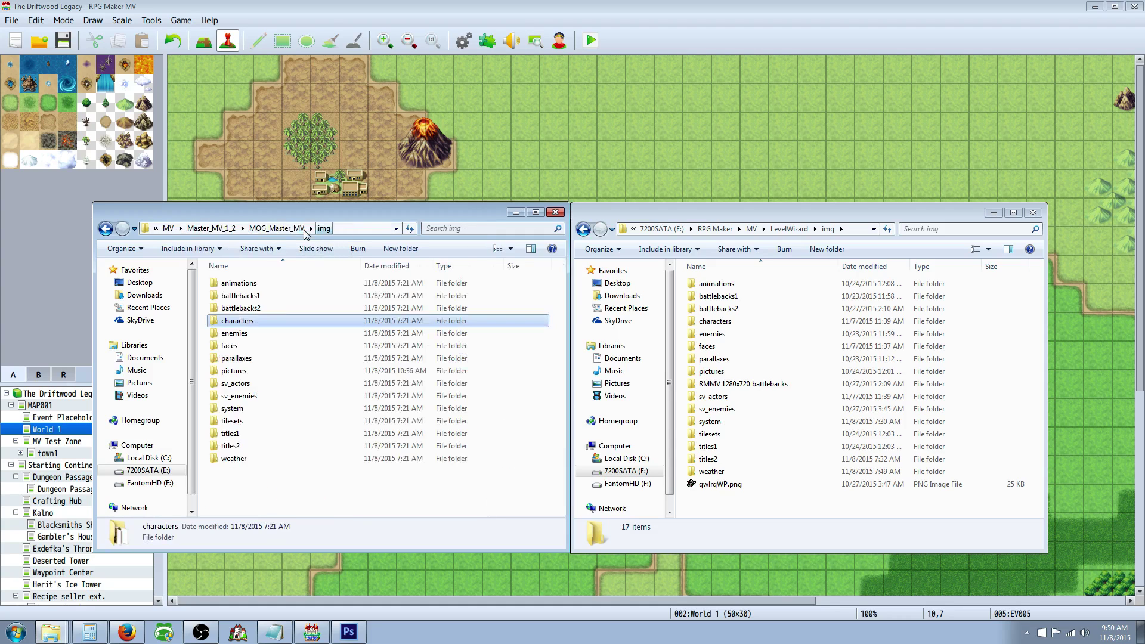
pyautogui.doubleClick(231, 329)
pyautogui.press('BackSpace')
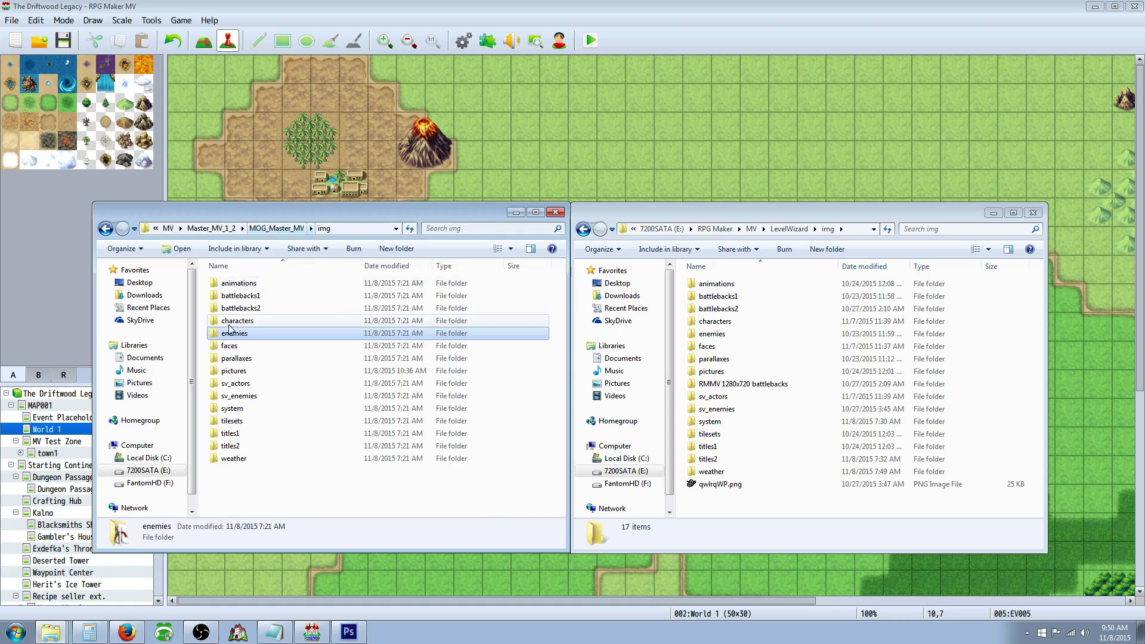
pyautogui.doubleClick(235, 347)
pyautogui.click(322, 229)
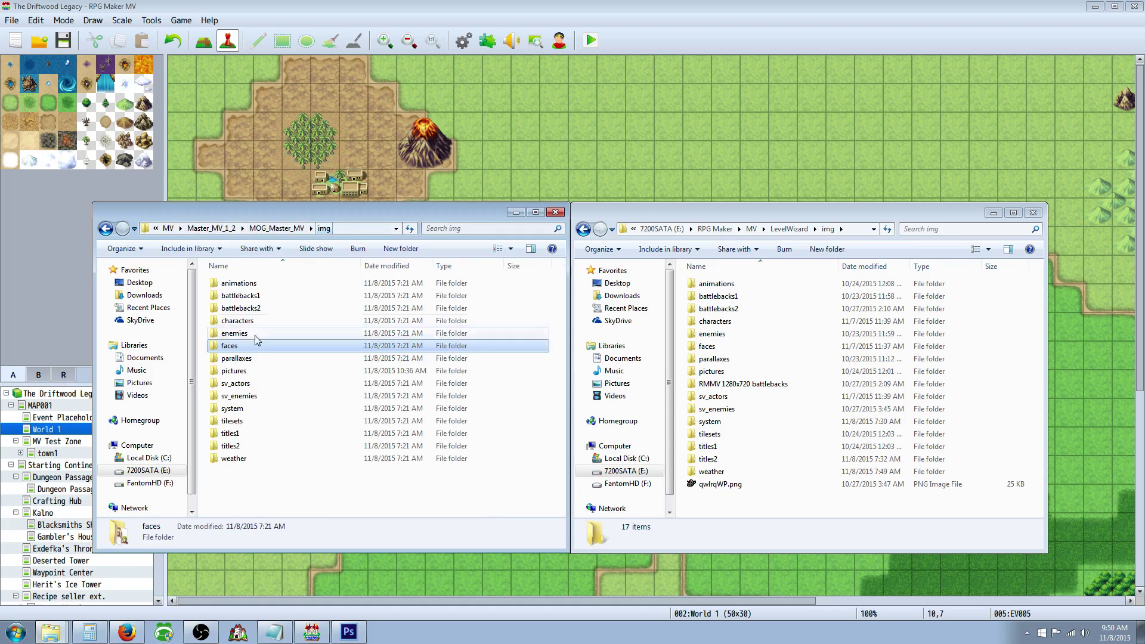
pyautogui.doubleClick(239, 370)
pyautogui.click(305, 228)
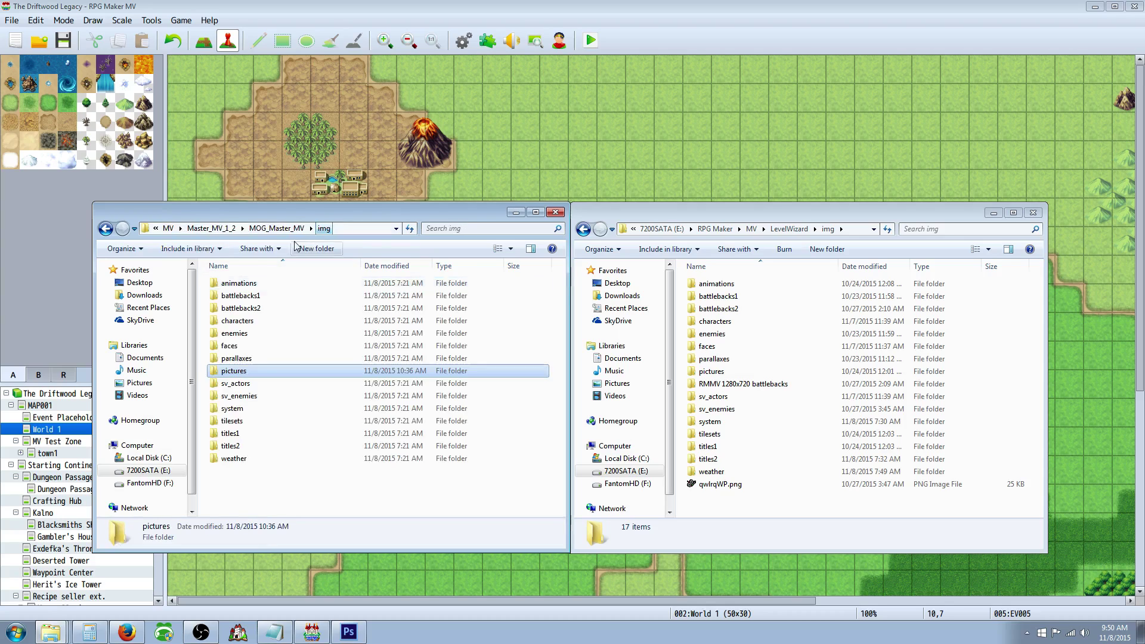
# Step: Select EnemyHP_A.png and EnemyHP_B.png in the MOG_Master_MV demo's img\system folder
pyautogui.doubleClick(234, 408)
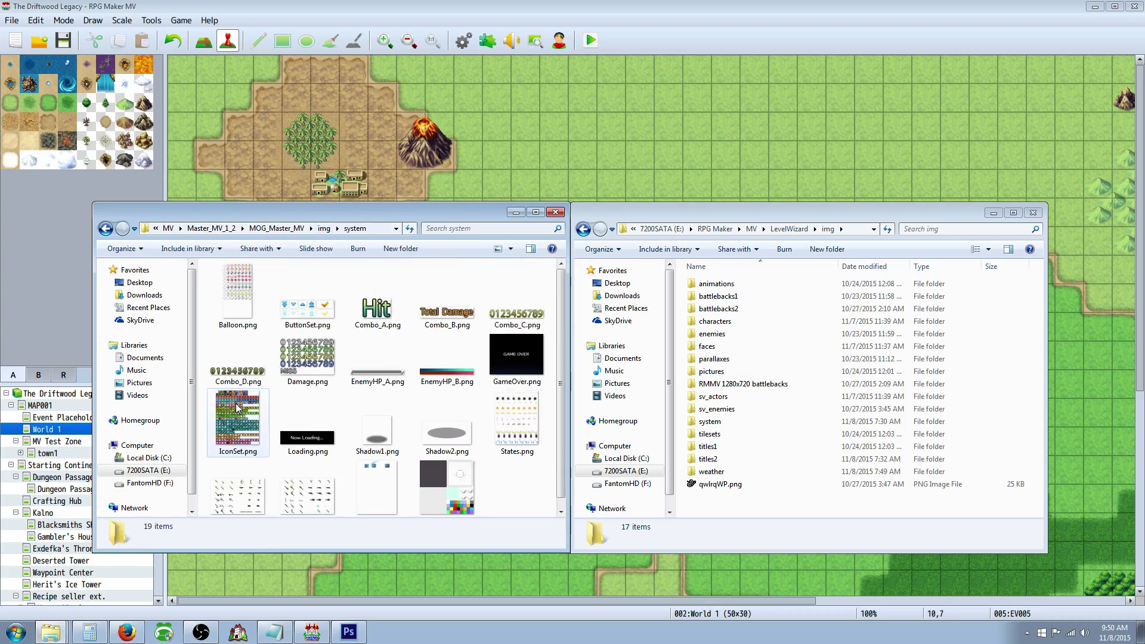
pyautogui.click(382, 371)
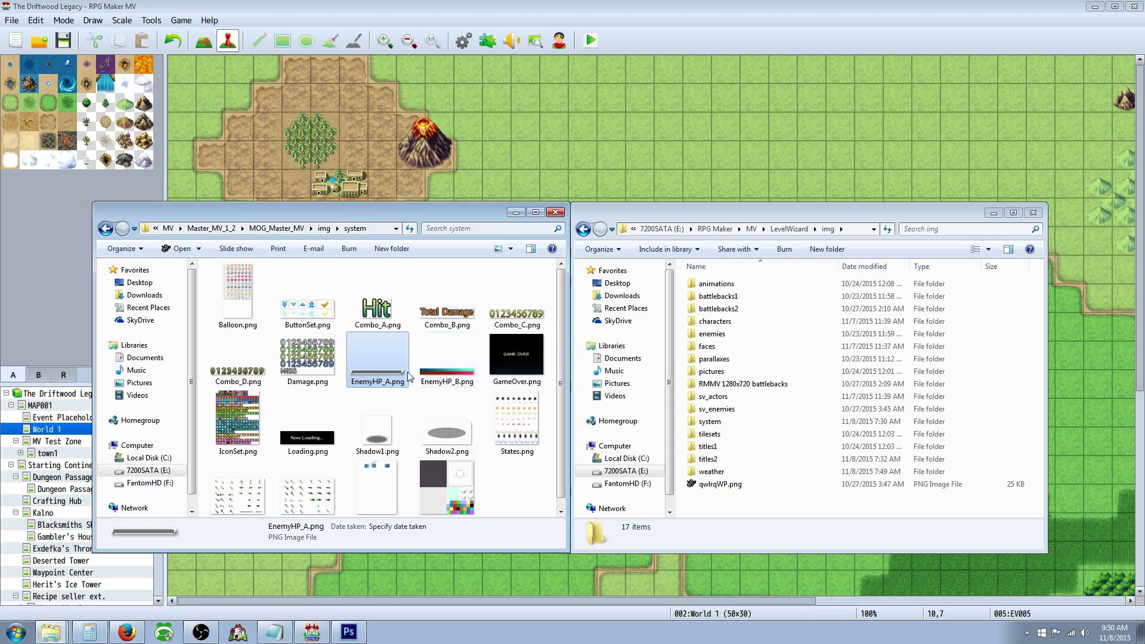
pyautogui.keyDown('ctrl'); pyautogui.click(452, 376); pyautogui.keyUp('ctrl')
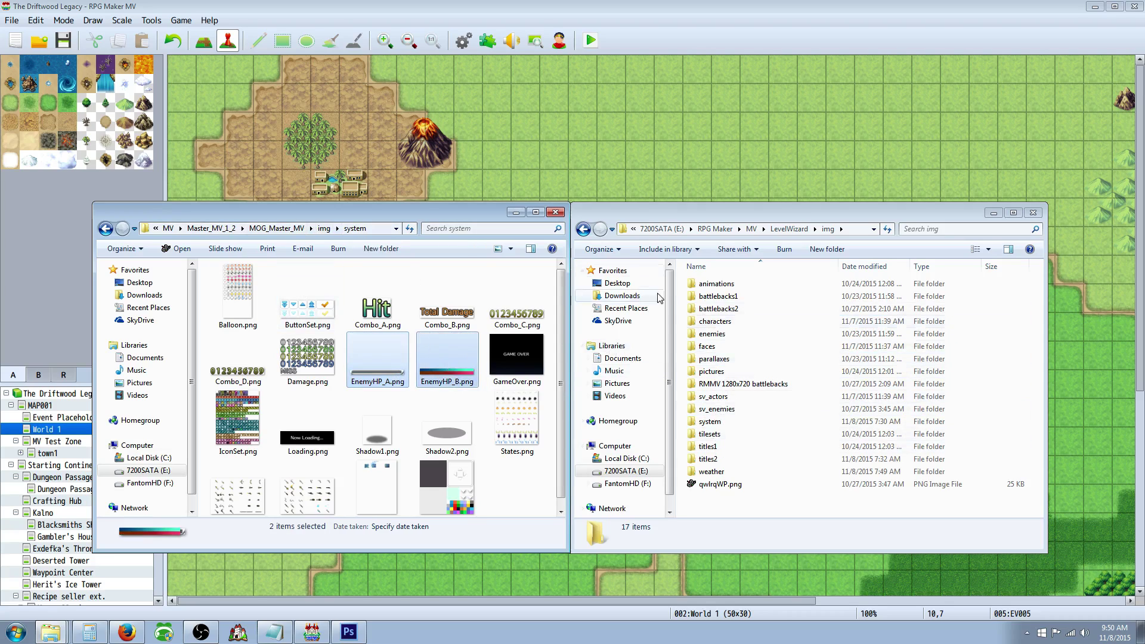
# Step: Check the LevelWizard project's img\system folder for the EnemyHP images and minimise both folder windows
pyautogui.doubleClick(710, 422)
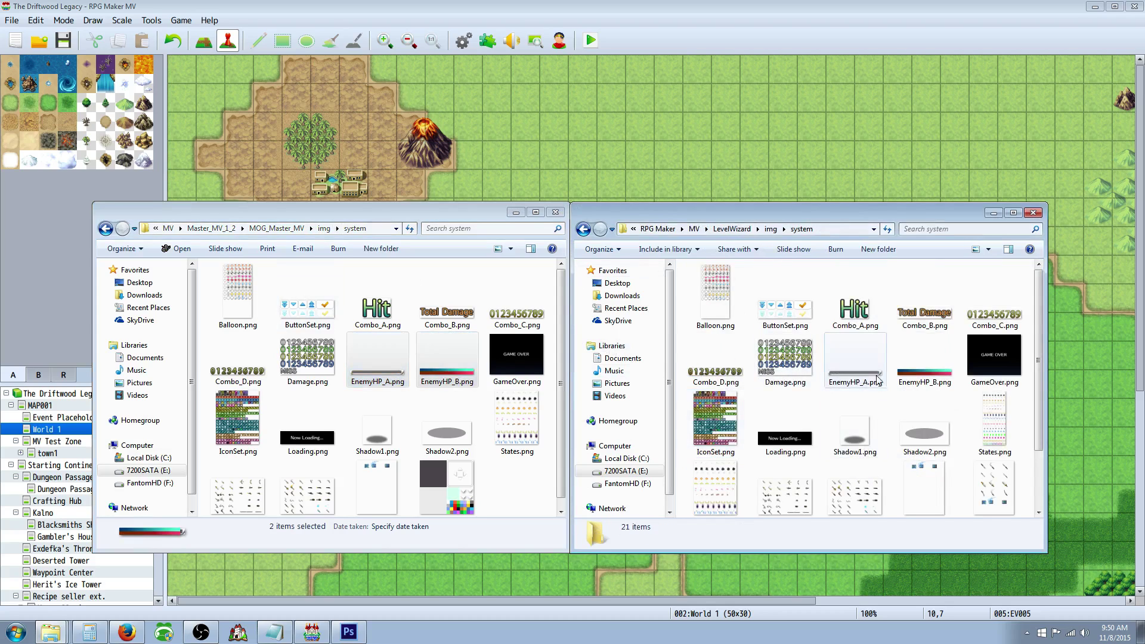
pyautogui.click(516, 213)
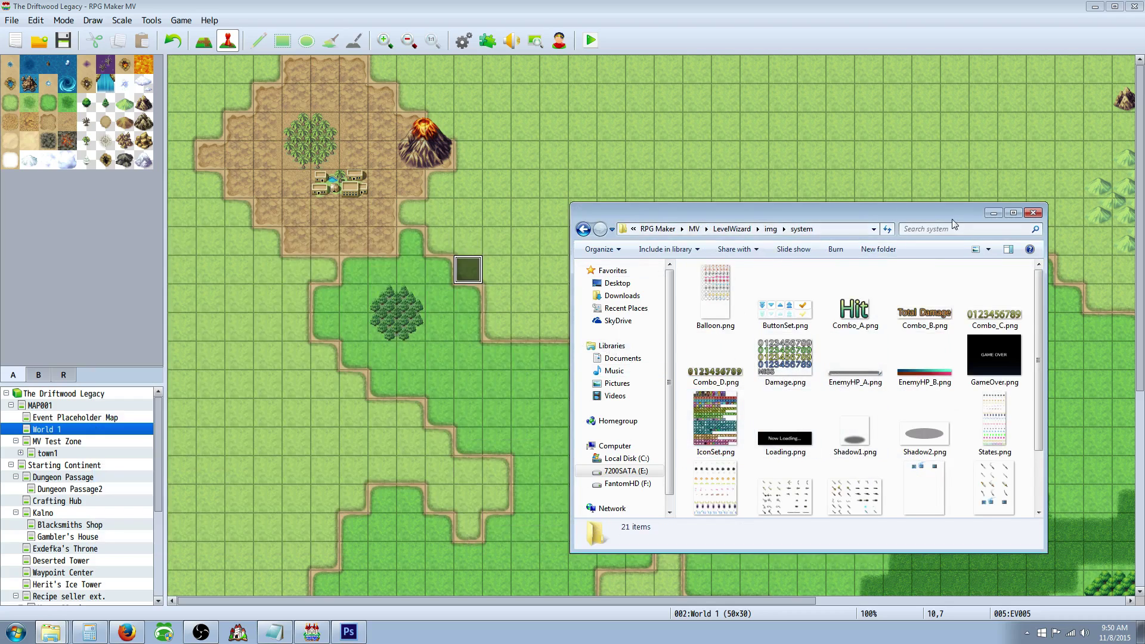
pyautogui.click(993, 213)
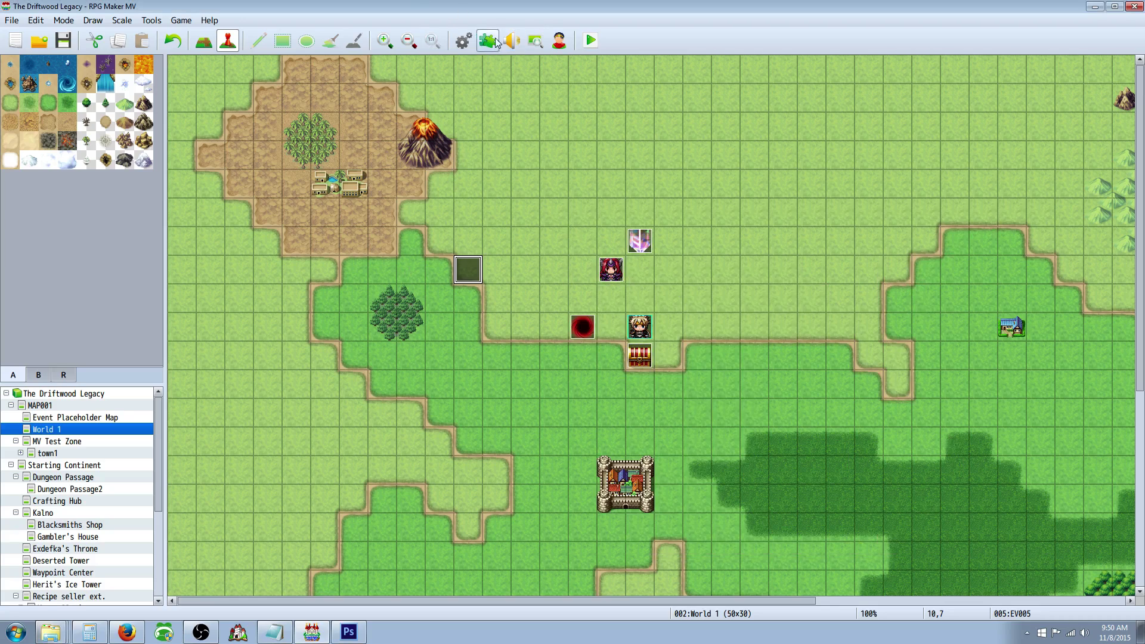
# Step: Save the game project's changes and enter the World 1 map in a playtest
pyautogui.click(591, 40)
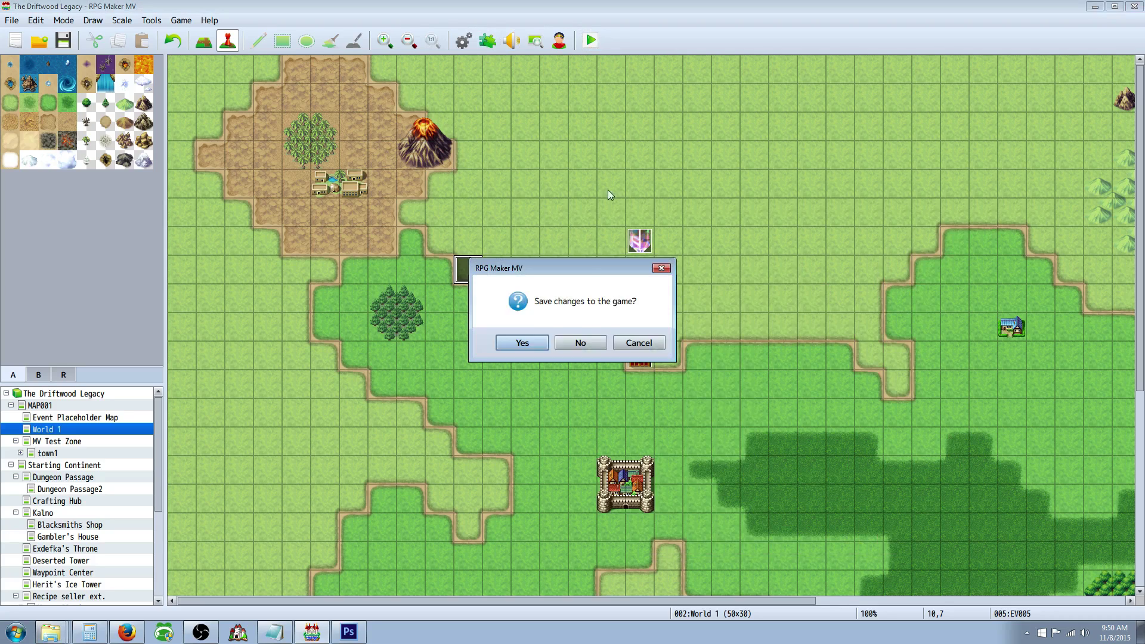
pyautogui.click(522, 344)
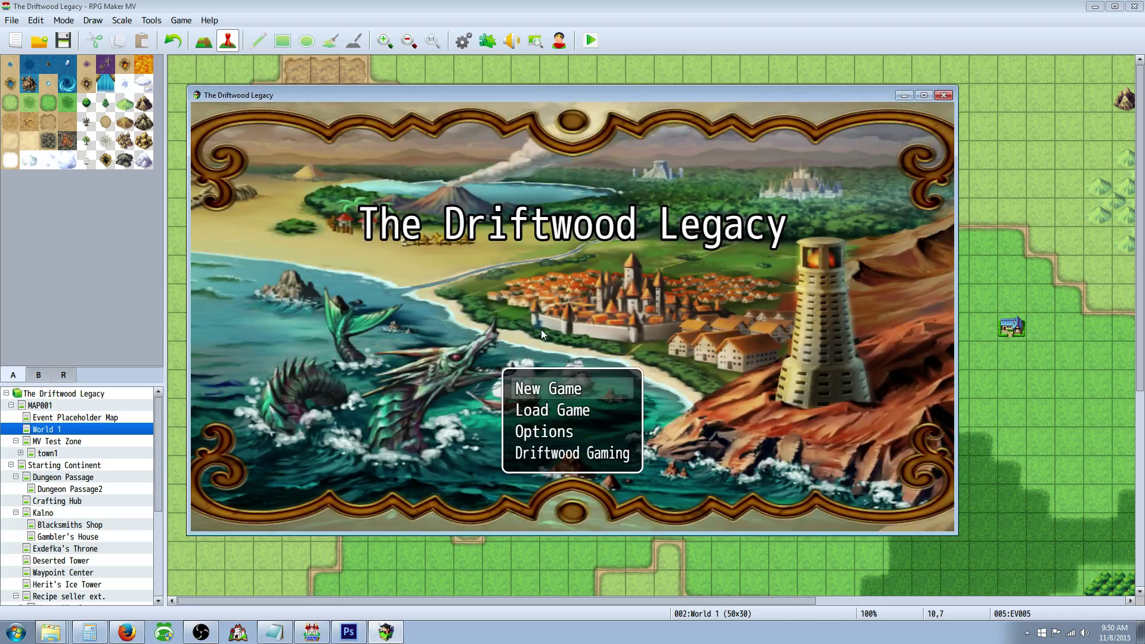
pyautogui.press('Return')
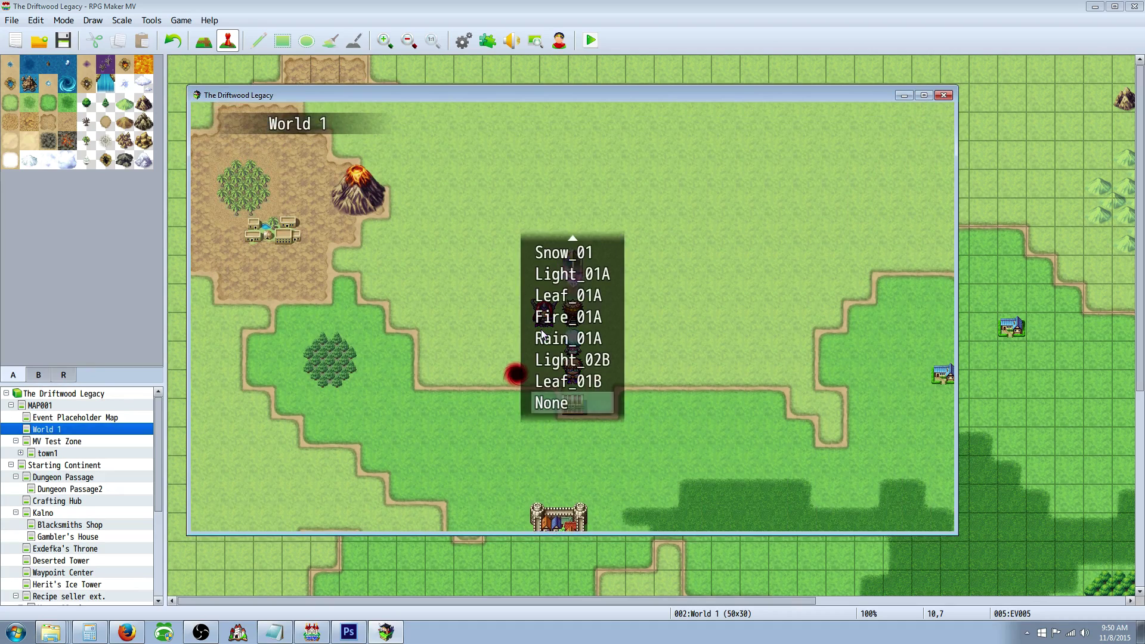
# Step: Preview the Leaf_01A and Light_01A weather effects on the World 1 map
pyautogui.press('Return')
pyautogui.press('Return')
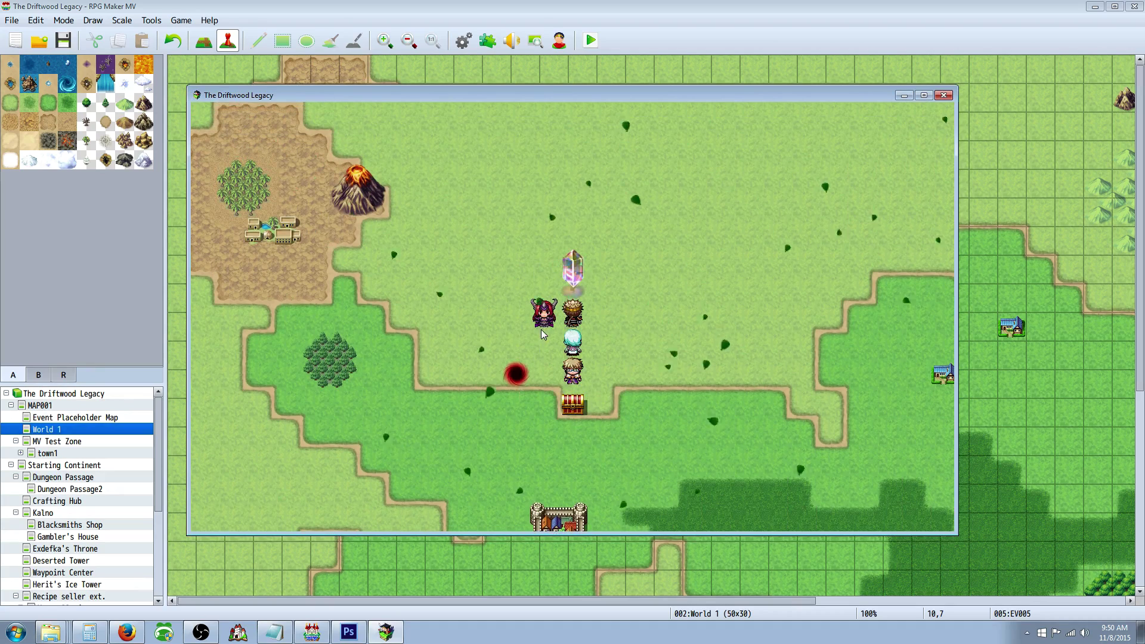
pyautogui.press('Return')
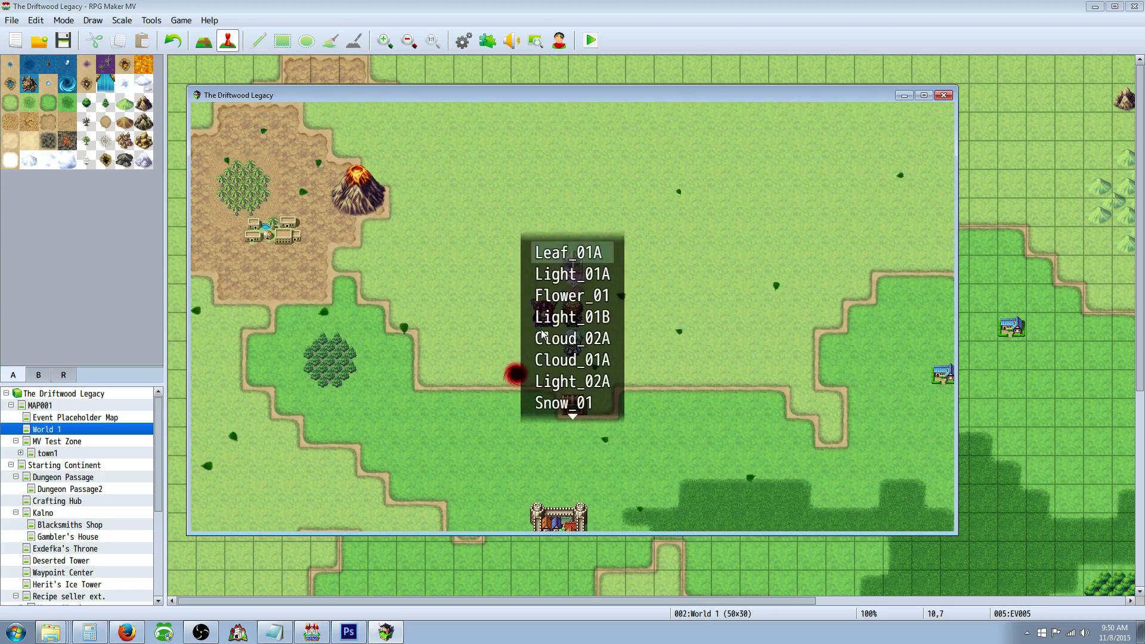
pyautogui.press('Up')
pyautogui.press('Return')
pyautogui.press('Return')
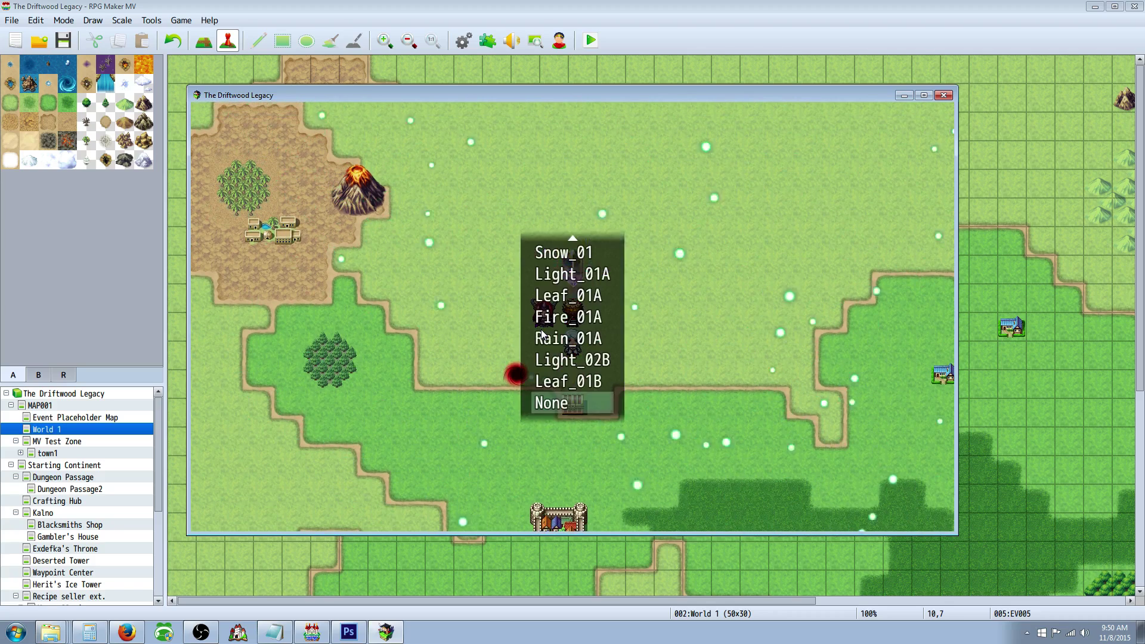
# Step: Preview the Flower_01 and Light_01B effects from the in-game weather choices
pyautogui.press('Return')
pyautogui.press('Down')
pyautogui.press('Down')
pyautogui.press('Return')
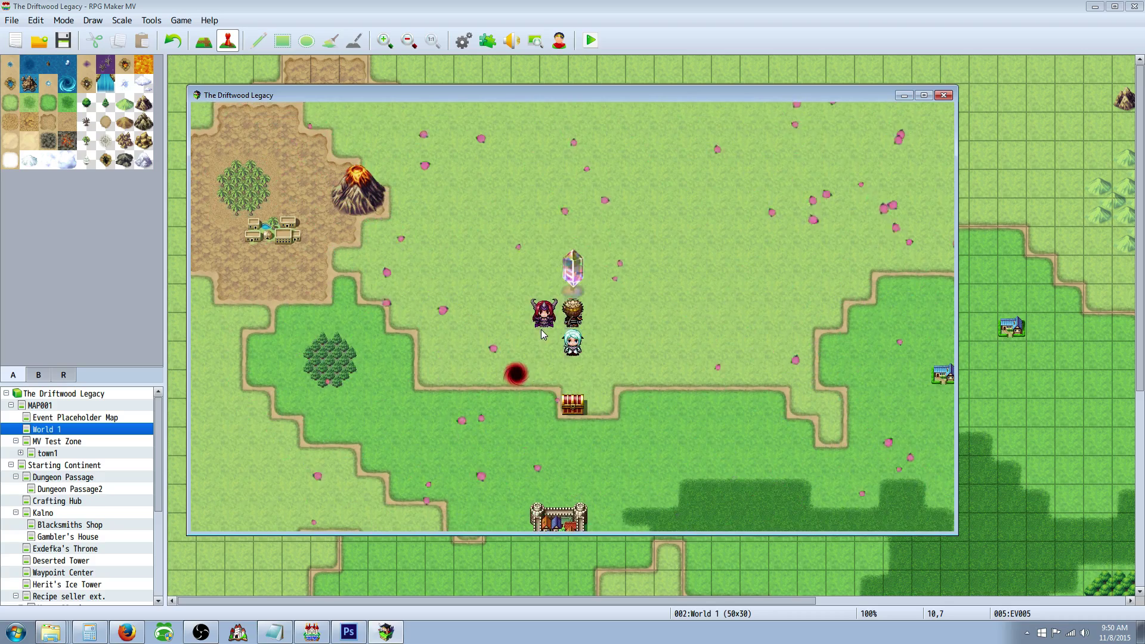
pyautogui.press('Return')
pyautogui.press('Return')
pyautogui.press('Down')
pyautogui.press('Down')
pyautogui.press('Return')
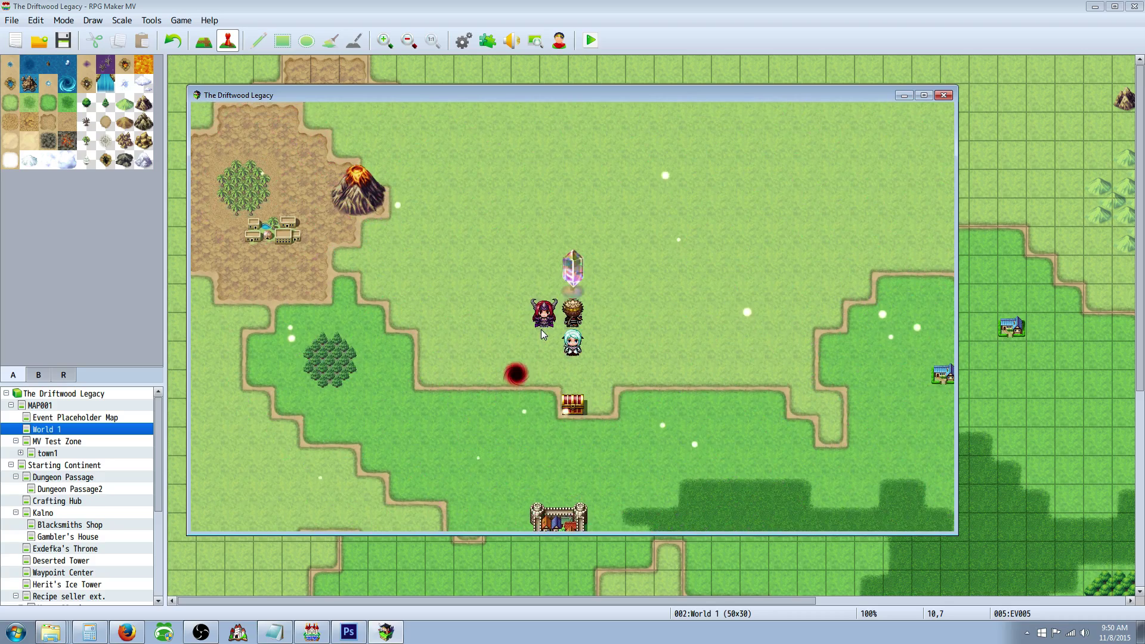
# Step: Preview the weather effect with large green glows that comes after Light_01B in the choices
pyautogui.press('Return')
pyautogui.press('Down')
pyautogui.press('Down')
pyautogui.press('Down')
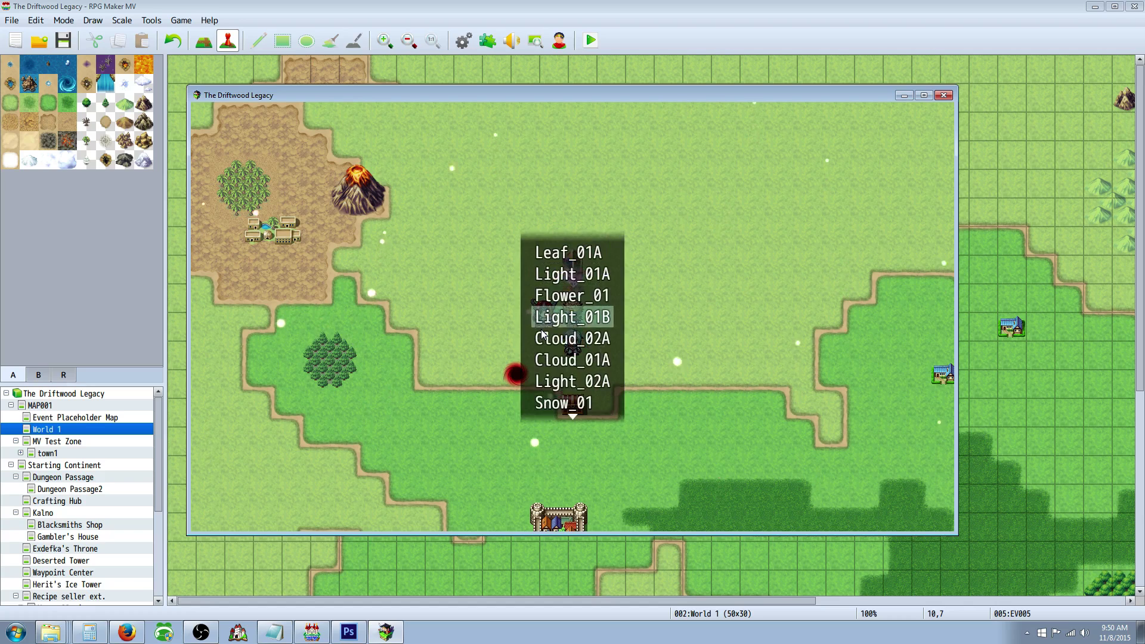
pyautogui.press('Return')
pyautogui.press('Return')
pyautogui.press('Down')
pyautogui.press('Down')
pyautogui.press('Return')
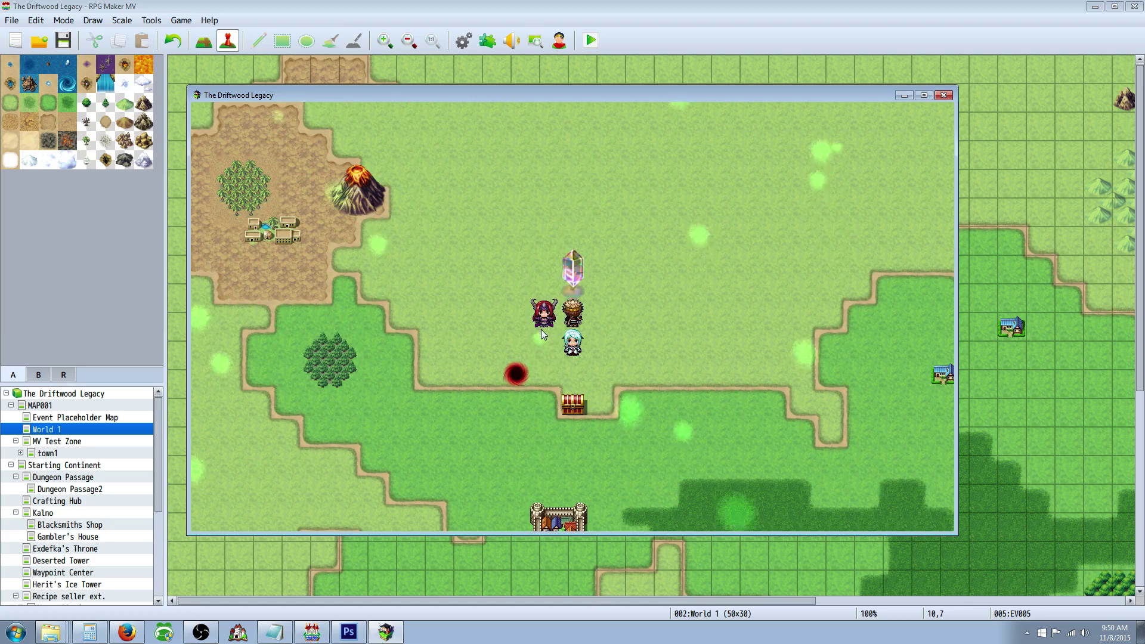
pyautogui.press('Return')
pyautogui.press('Down')
pyautogui.press('Down')
pyautogui.press('Down')
pyautogui.press('Down')
pyautogui.press('Down')
pyautogui.press('Return')
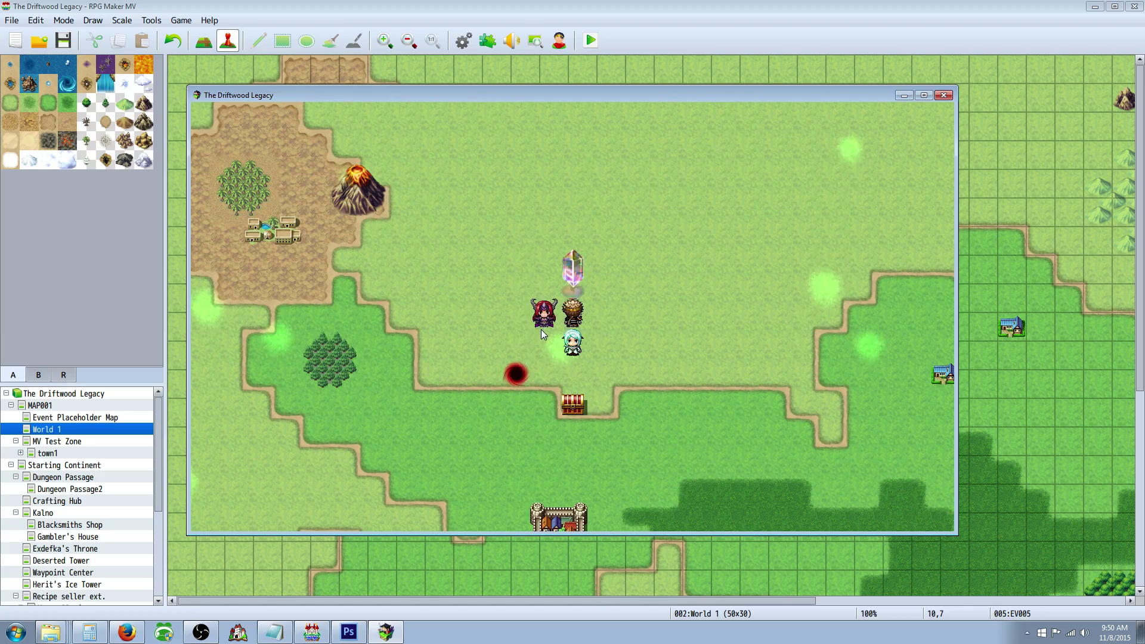
# Step: Preview the drifting white cloud weather effect on the map
pyautogui.press('Return')
pyautogui.press('Down')
pyautogui.press('Down')
pyautogui.press('Down')
pyautogui.press('Down')
pyautogui.press('Down')
pyautogui.press('Down')
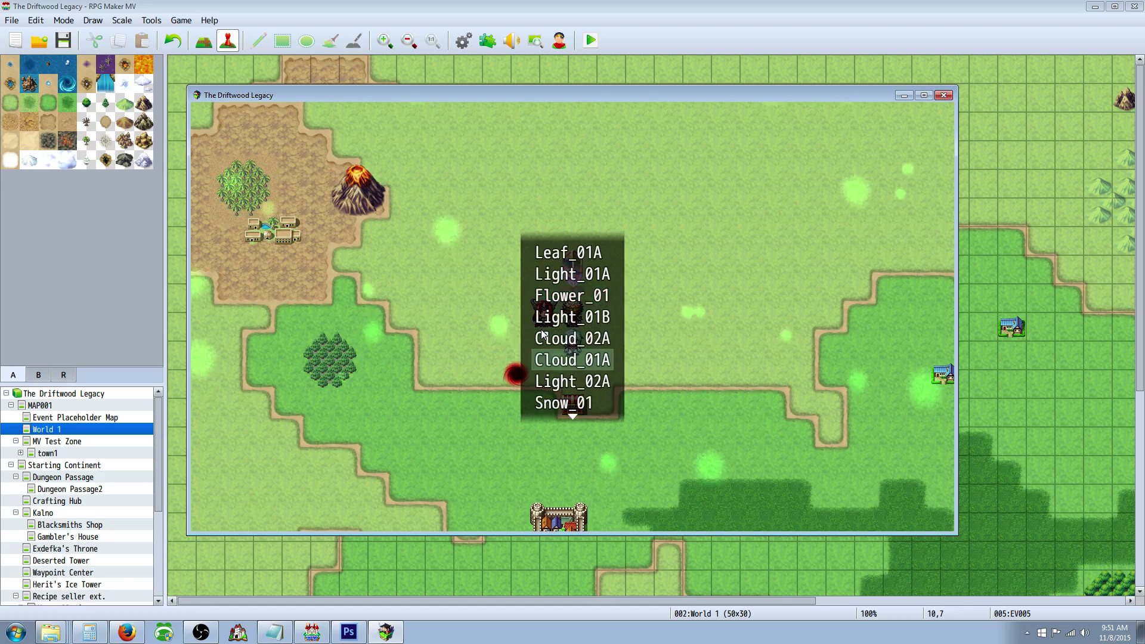
pyautogui.press('Return')
pyautogui.press('Return')
pyautogui.press('Down')
pyautogui.press('Down')
pyautogui.press('Down')
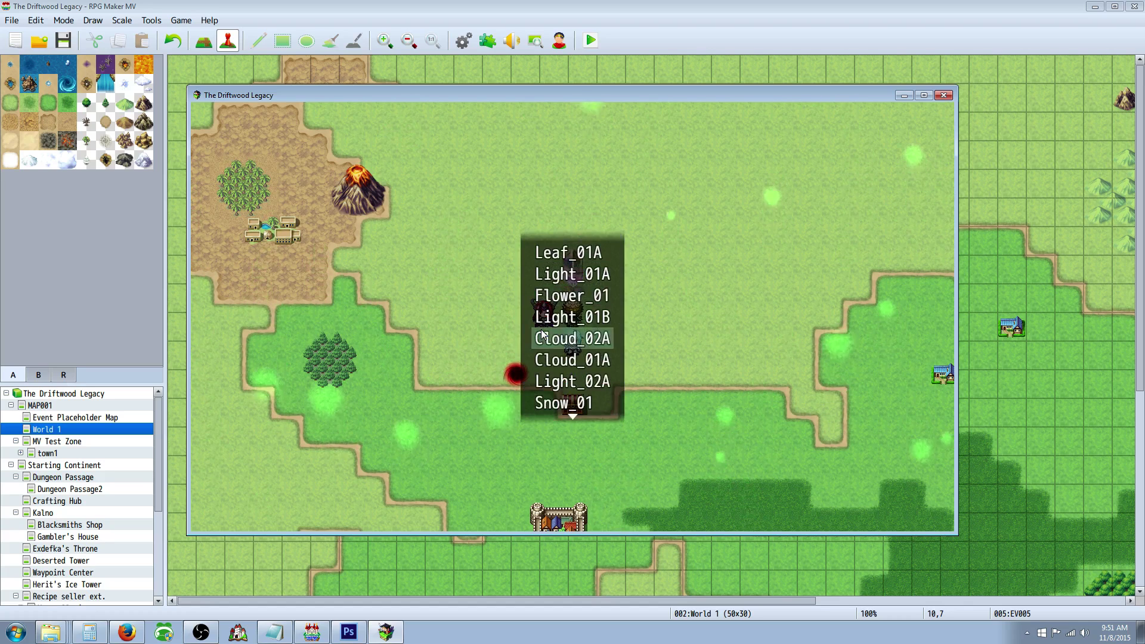
pyautogui.press('Return')
# Step: Preview the Light_02A weather effect on the map
pyautogui.press('Return')
pyautogui.press('Down')
pyautogui.press('Down')
pyautogui.press('Down')
pyautogui.press('Down')
pyautogui.press('Down')
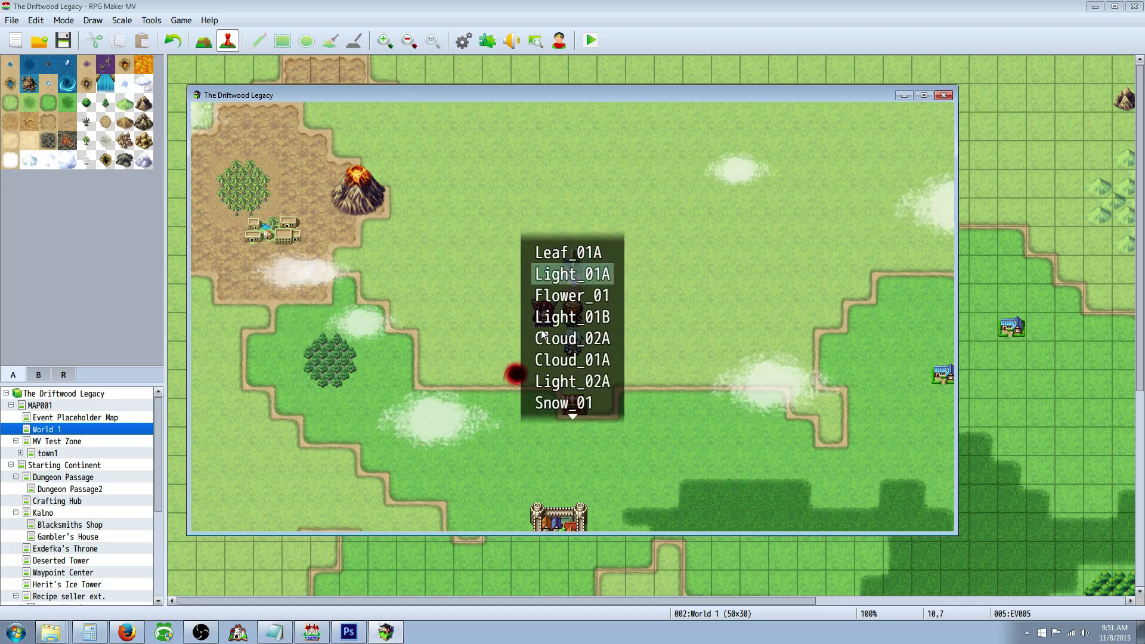
pyautogui.press('Down')
pyautogui.press('Down')
pyautogui.press('Return')
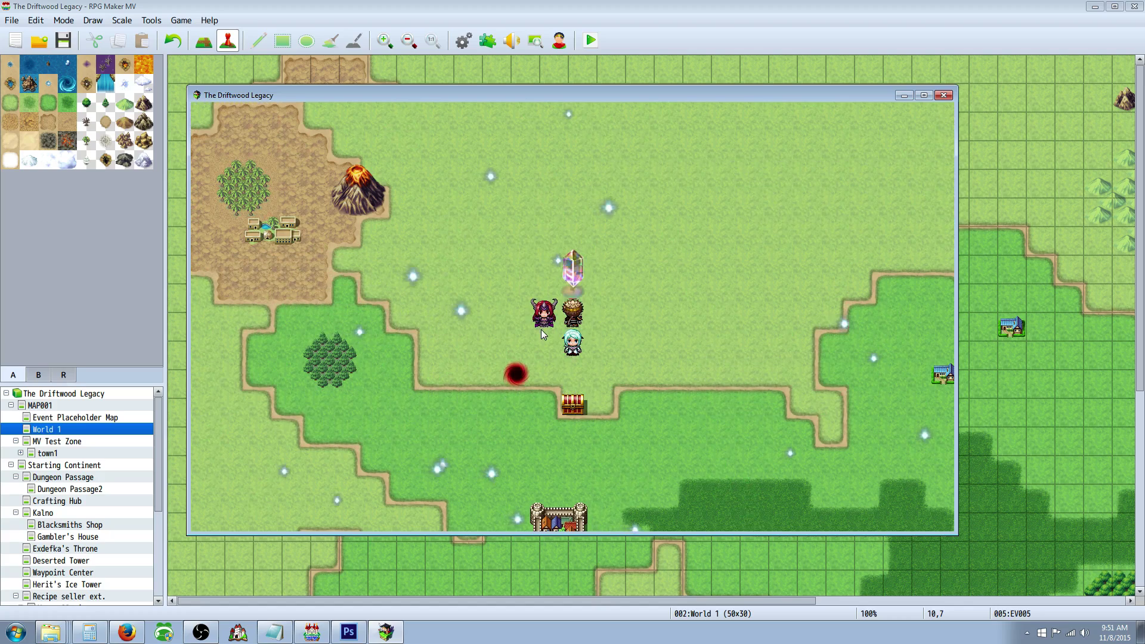
# Step: Preview the Snow_01 weather effect on the map
pyautogui.press('Return')
pyautogui.press('Down')
pyautogui.press('Down')
pyautogui.press('Down')
pyautogui.press('Down')
pyautogui.press('Down')
pyautogui.press('Down')
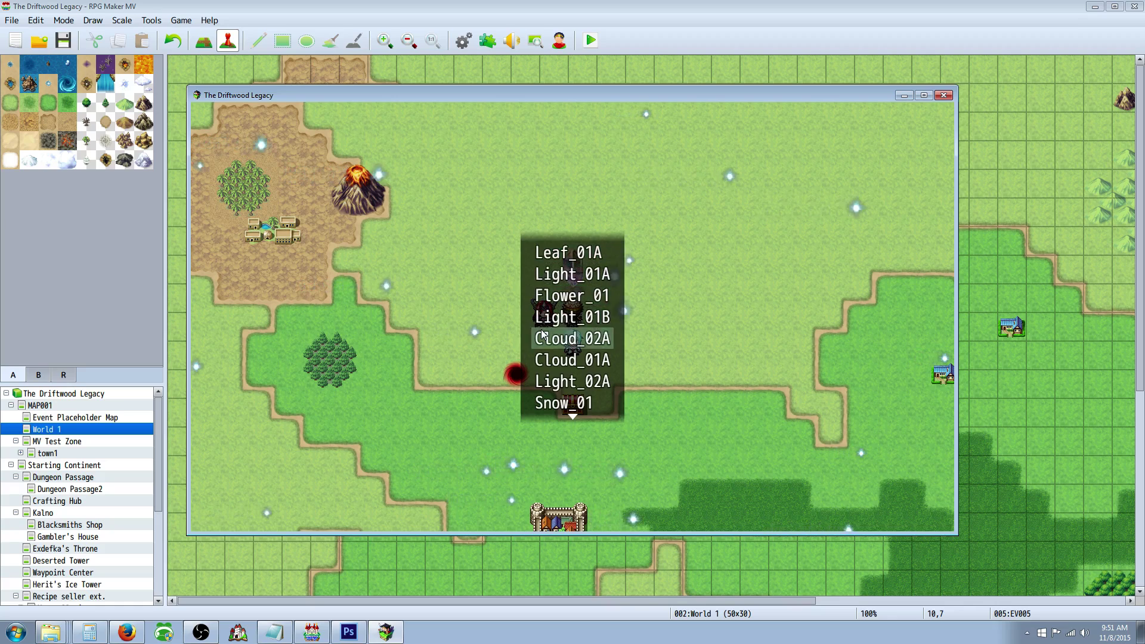
pyautogui.press('Return')
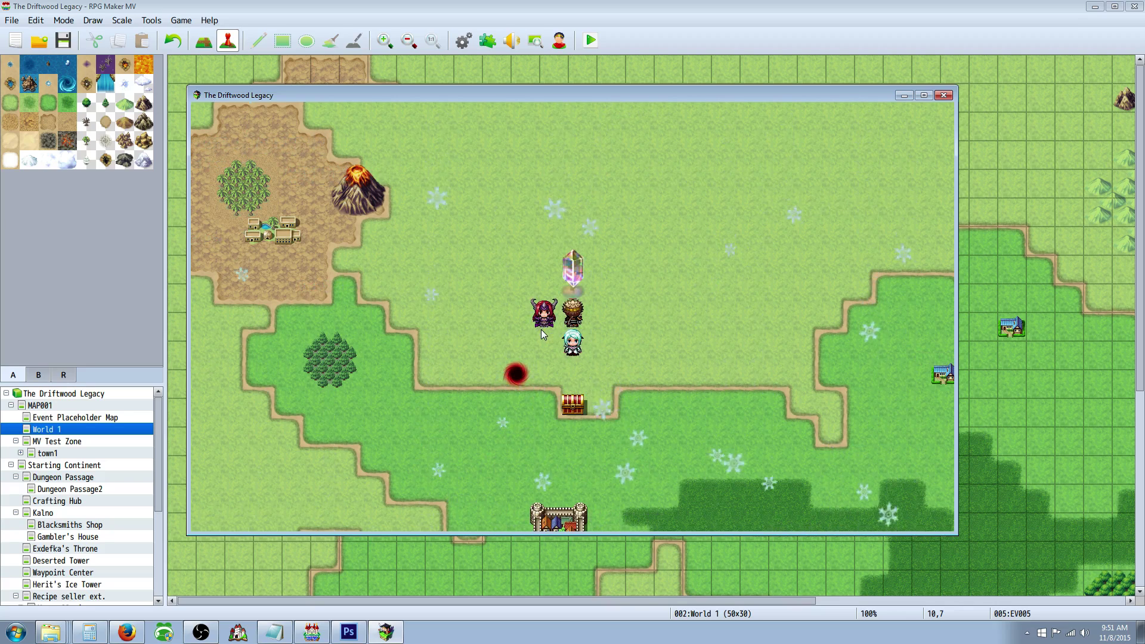
# Step: Preview the dark red falling-leaf weather effect, Leaf_01B
pyautogui.press('Return')
pyautogui.press('Down')
pyautogui.press('Down')
pyautogui.press('Down')
pyautogui.press('Down')
pyautogui.press('Down')
pyautogui.press('Down')
pyautogui.press('Return')
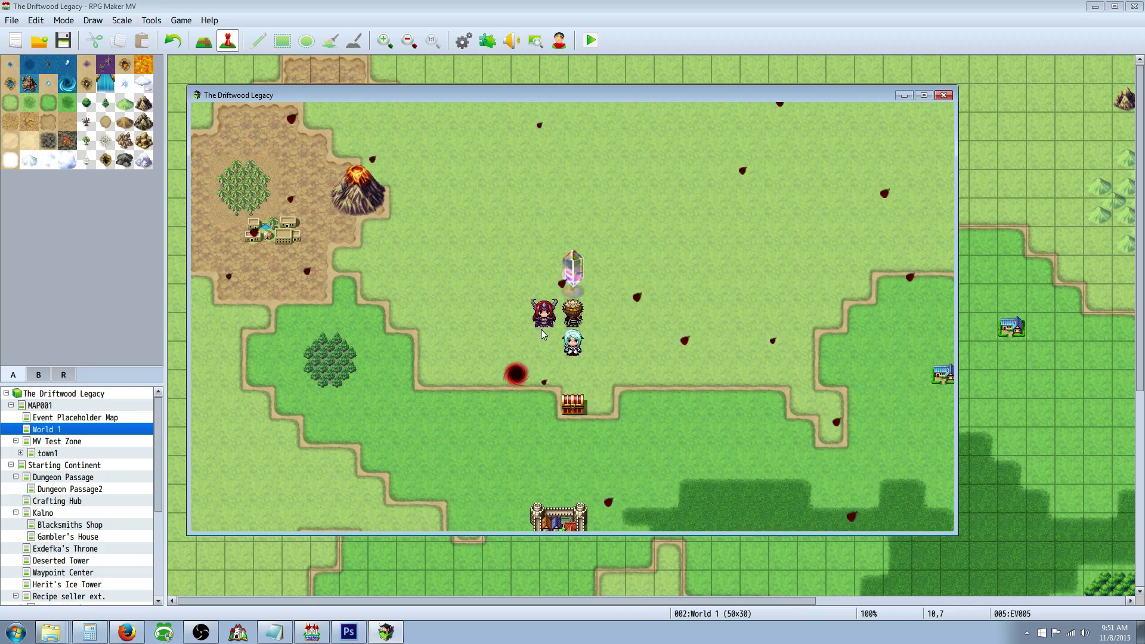
# Step: Preview the Light_02B weather effect with red lights
pyautogui.press('Return')
pyautogui.press('Up')
pyautogui.press('Up')
pyautogui.press('Up')
pyautogui.press('Return')
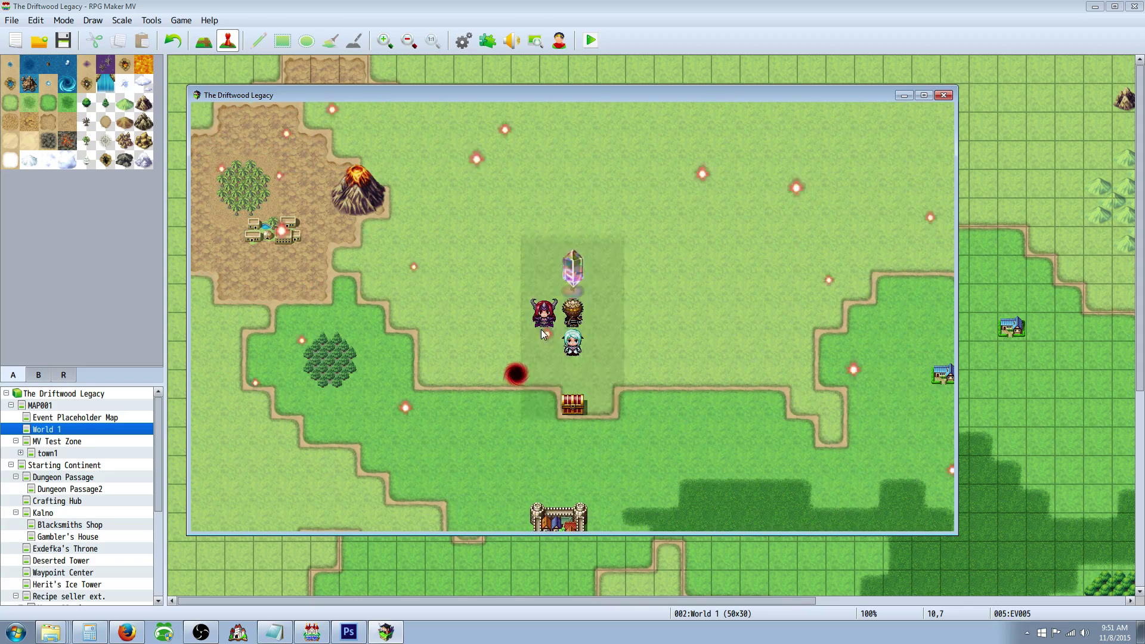
# Step: Preview the Rain_01A weather effect on the map
pyautogui.press('Return')
pyautogui.press('Down')
pyautogui.press('Down')
pyautogui.press('Down')
pyautogui.press('Up')
pyautogui.press('Up')
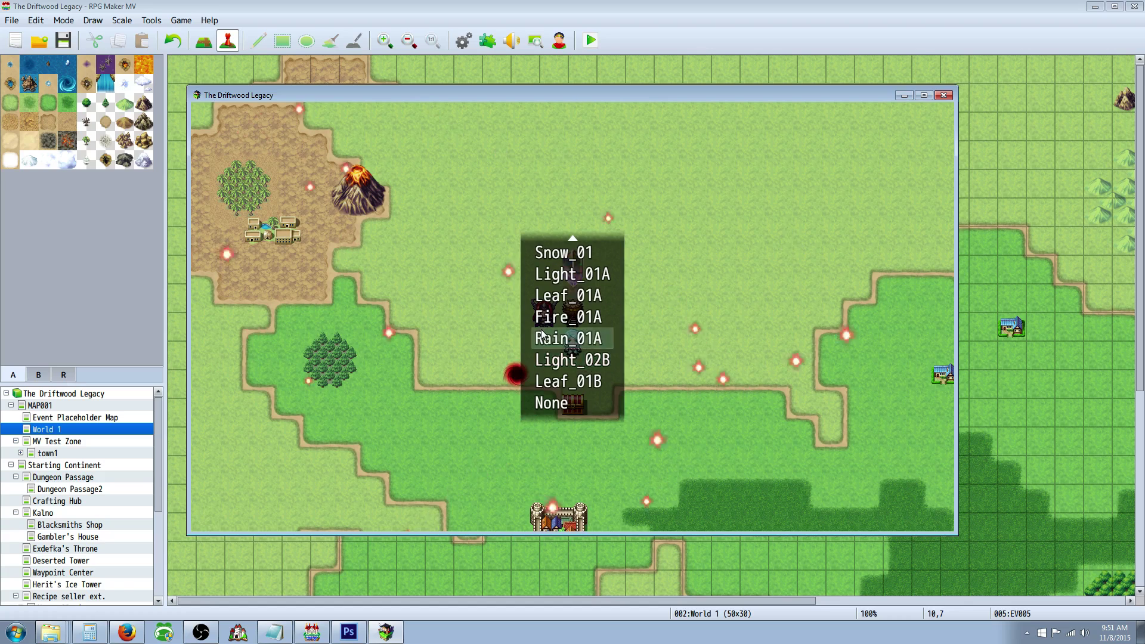
pyautogui.press('Return')
pyautogui.press('Return')
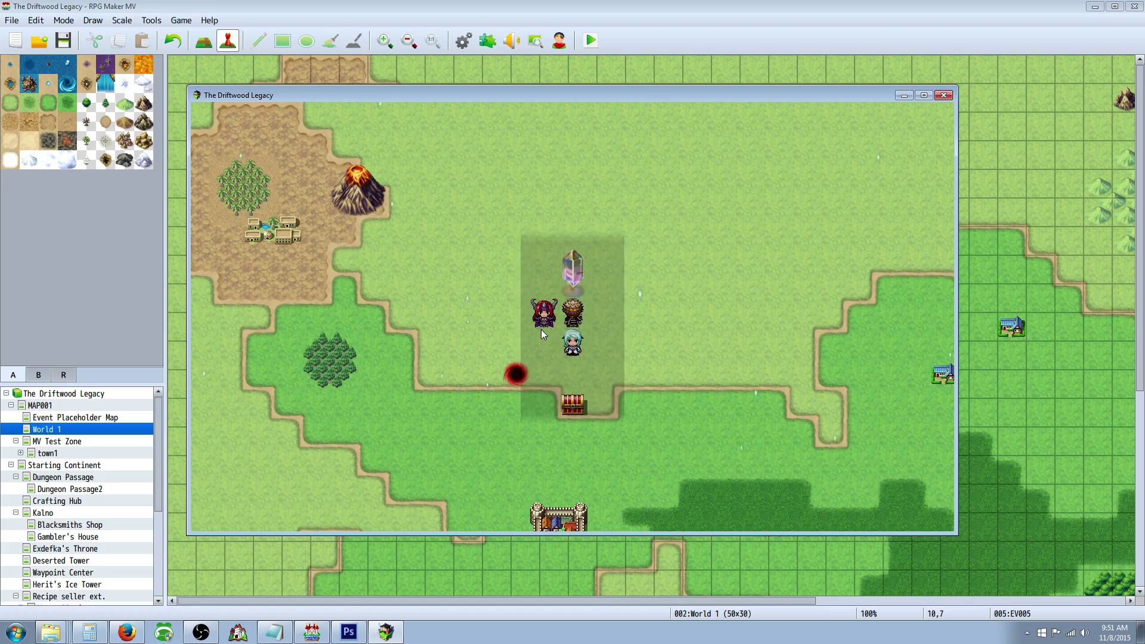
# Step: Preview the Fire_01A weather effect, followed by the second Leaf_01A entry
pyautogui.press('Down')
pyautogui.press('Up')
pyautogui.press('Up')
pyautogui.press('Return')
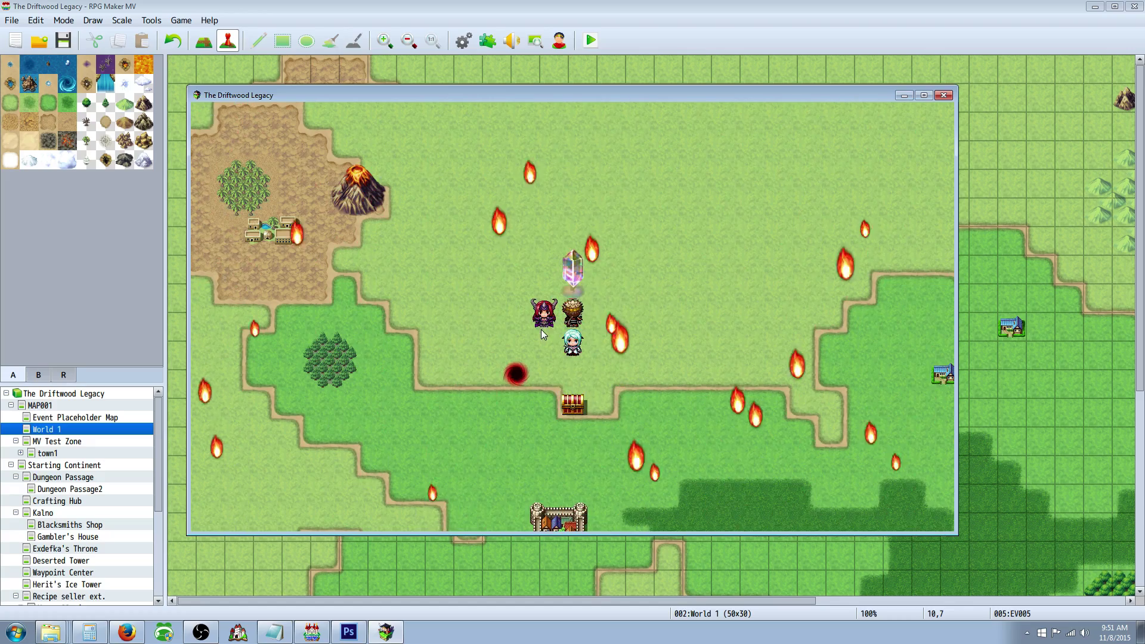
pyautogui.press('Return')
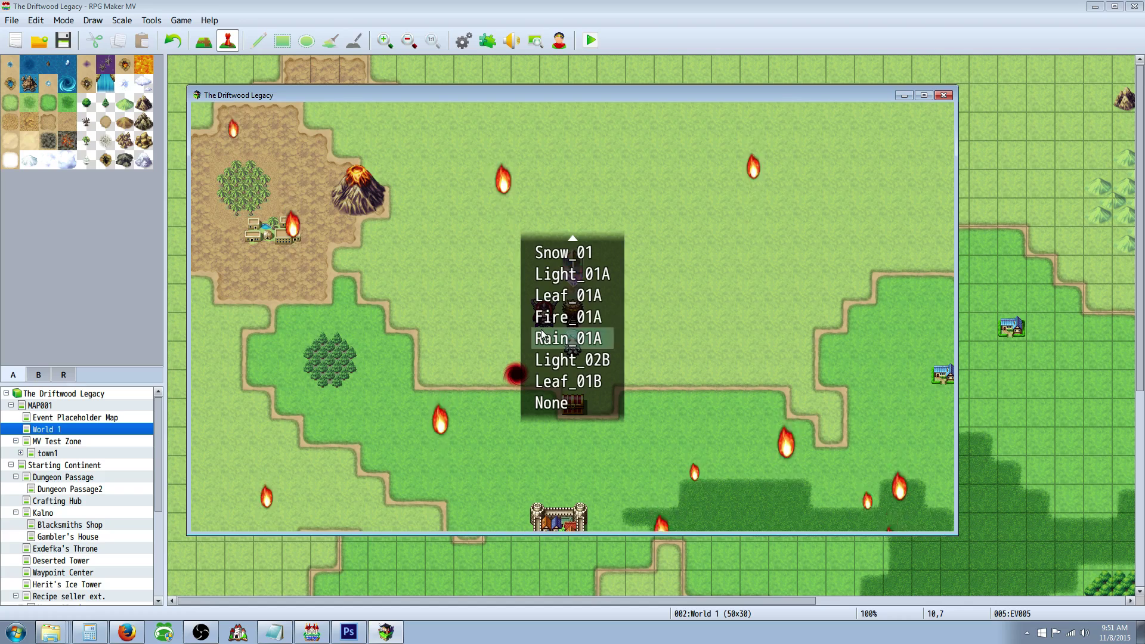
pyautogui.press('Up')
pyautogui.press('Up')
pyautogui.press('Return')
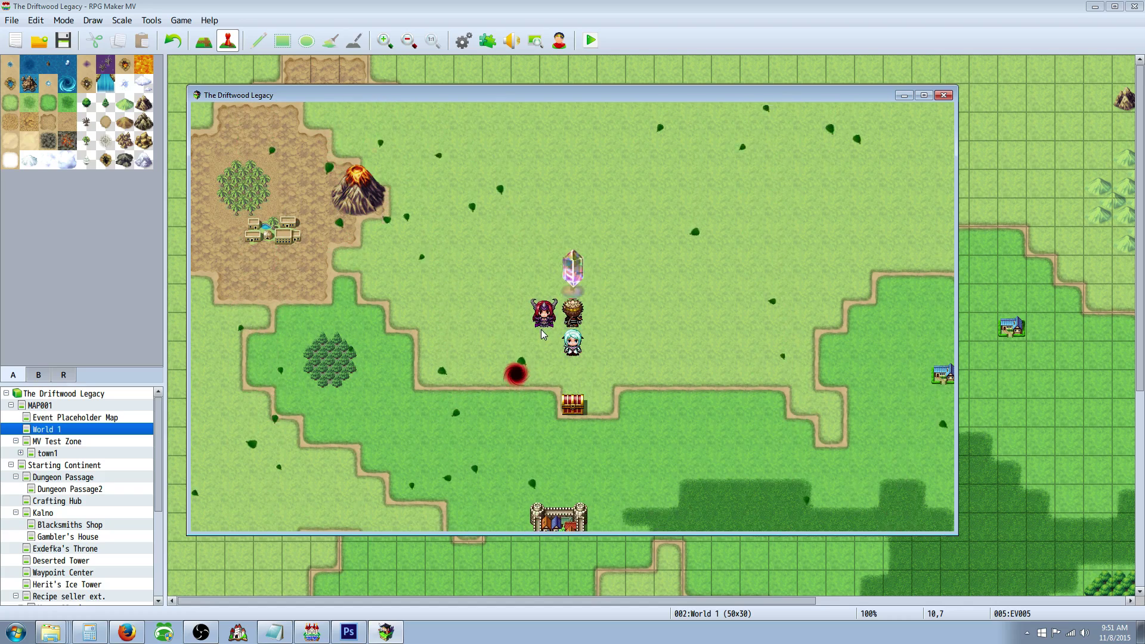
# Step: Switch the map's weather back to Light_01A for another preview
pyautogui.press('Return')
pyautogui.press('Up')
pyautogui.press('Up')
pyautogui.press('Up')
pyautogui.press('Up')
pyautogui.press('Up')
pyautogui.press('Up')
pyautogui.press('Up')
pyautogui.press('Return')
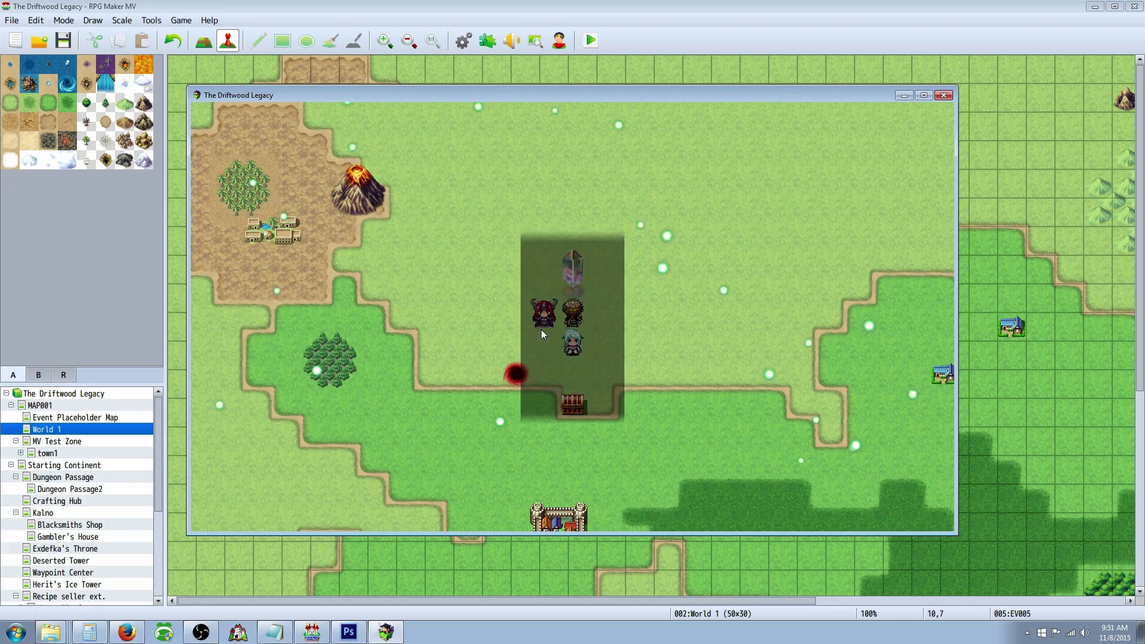
# Step: Set the map's weather to Leaf_01A and enter a battle with that effect active
pyautogui.press('Return')
pyautogui.press('Up')
pyautogui.press('Up')
pyautogui.press('Up')
pyautogui.press('Up')
pyautogui.press('Up')
pyautogui.press('Up')
pyautogui.press('Up')
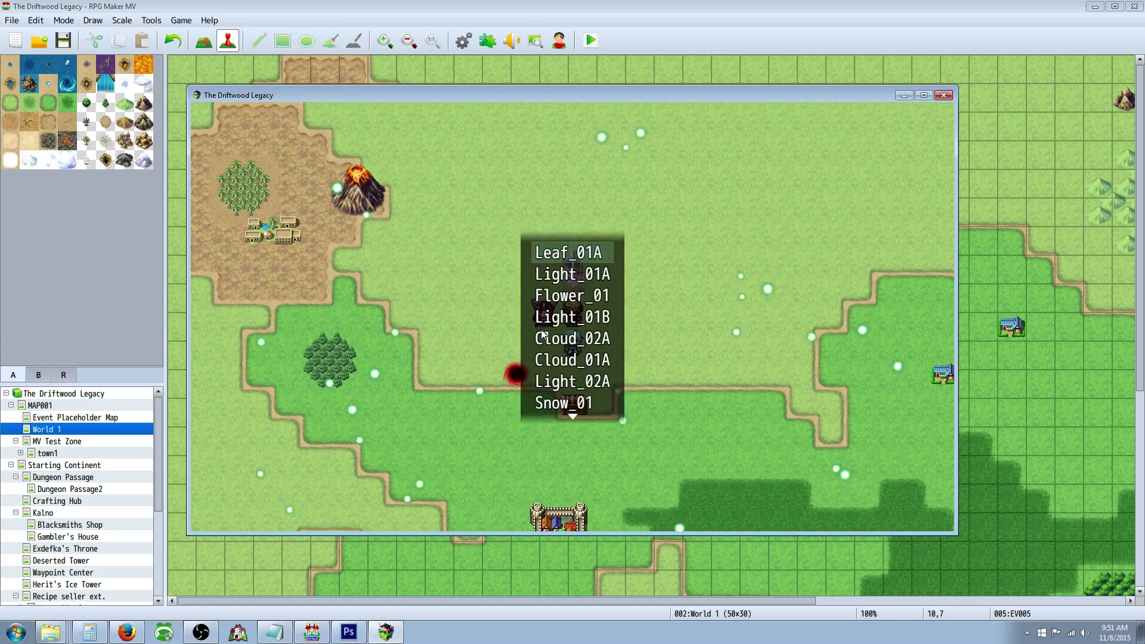
pyautogui.press('Return')
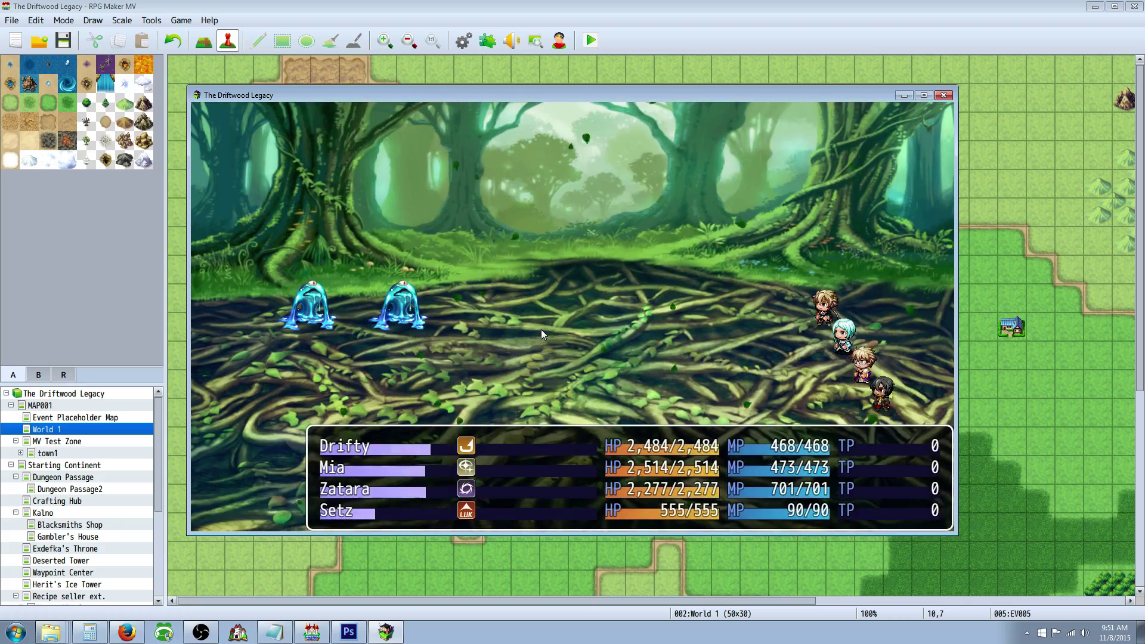
# Step: Have the first party member use the Tachi skill Gokasai Suraisu on a slime
pyautogui.press('Down')
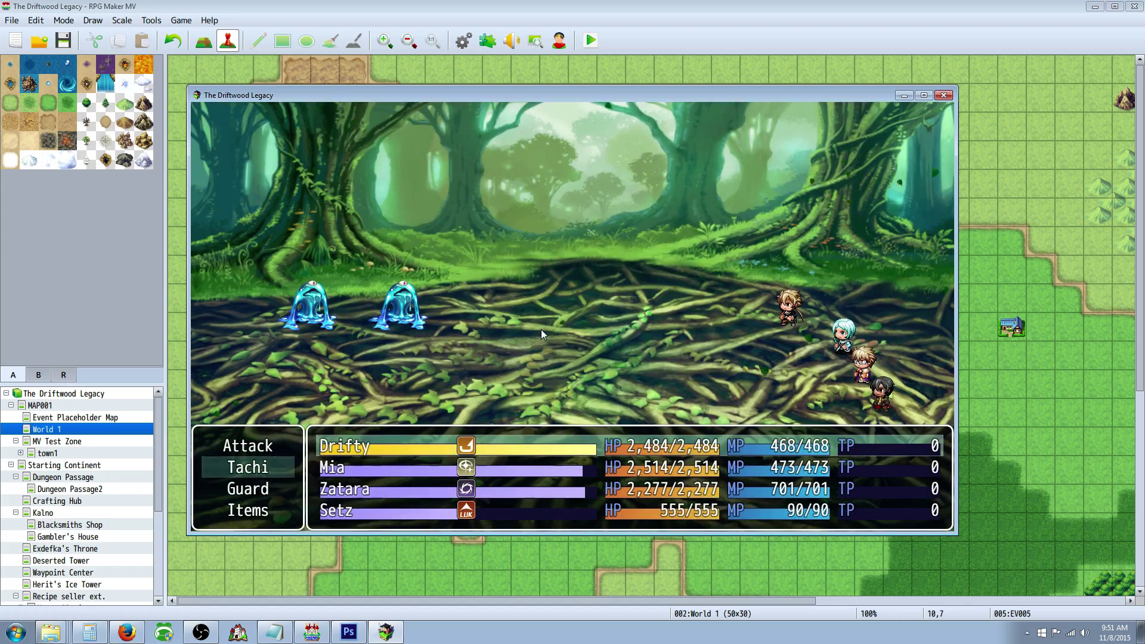
pyautogui.press('Return')
pyautogui.press('Down')
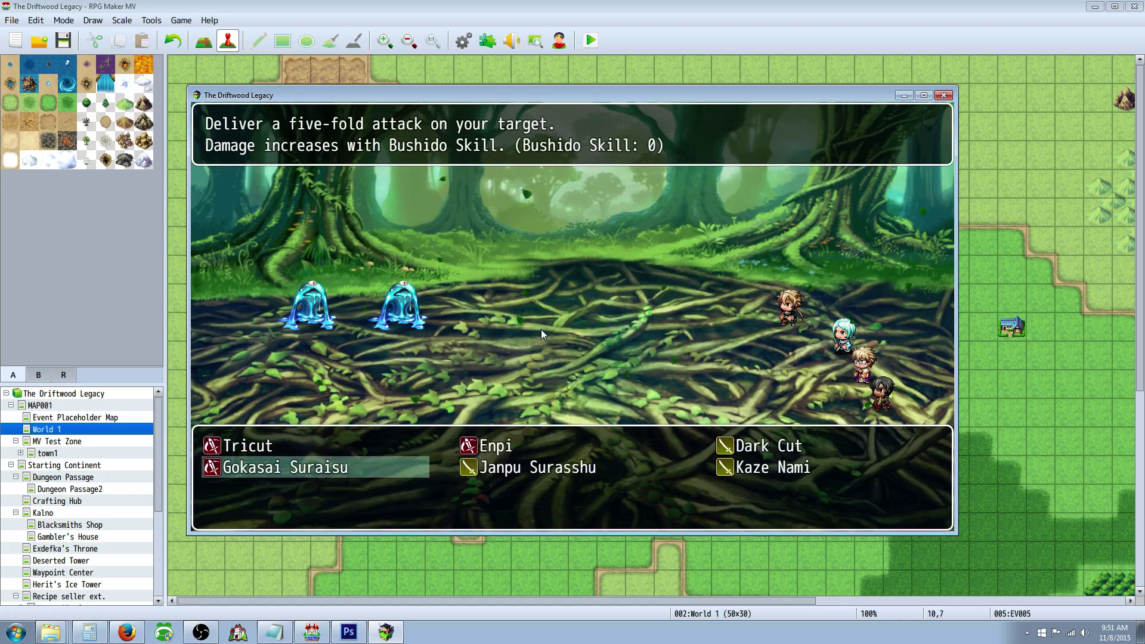
pyautogui.press('Return')
# Step: Have the third party member cast Curse: Fire on one of the slimes
pyautogui.press('Down')
pyautogui.press('Return')
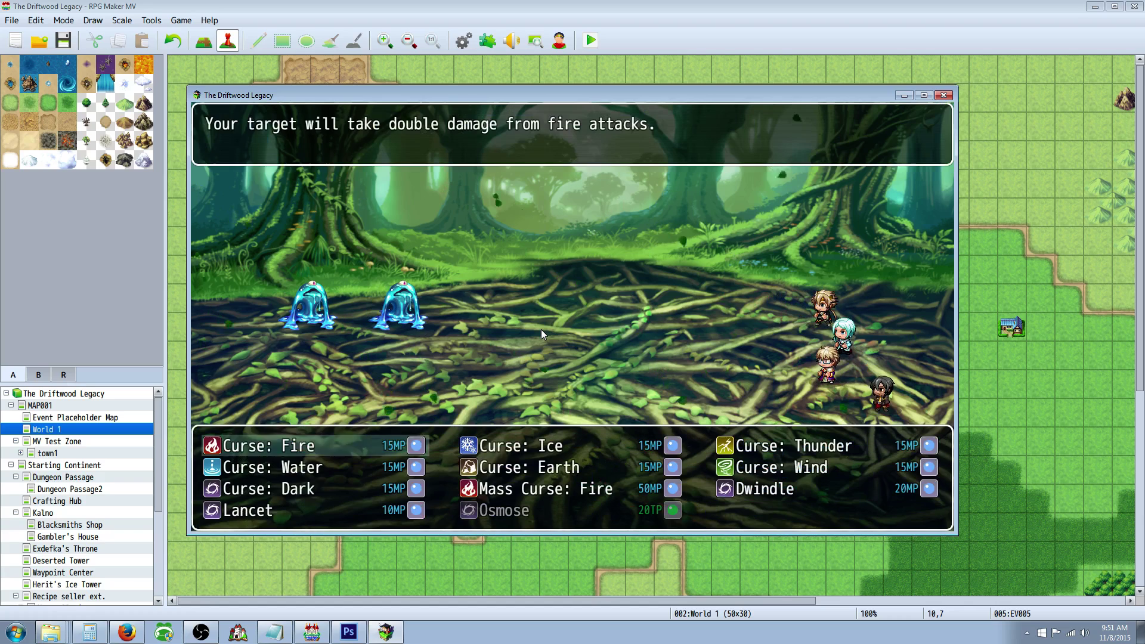
pyautogui.press('Escape')
# Step: Browse the second party member's skill groups, including the holy skills, and cast Awaken
pyautogui.press('Down')
pyautogui.press('Return')
pyautogui.press('Right')
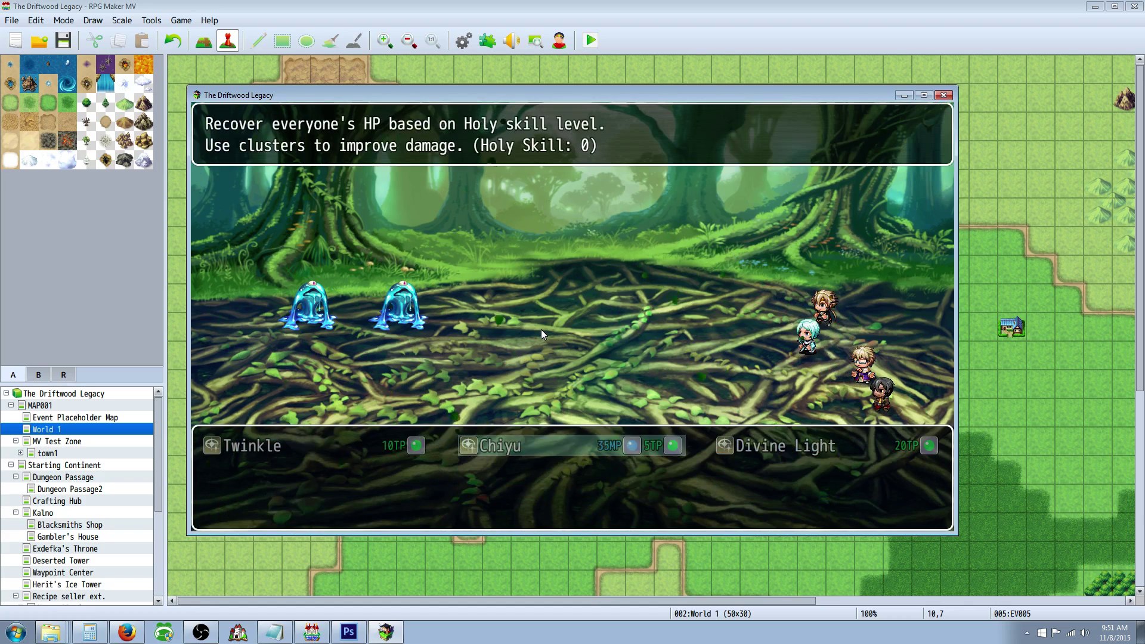
pyautogui.press('Return')
pyautogui.press('Down')
pyautogui.press('Return')
pyautogui.press('Down')
pyautogui.press('Left')
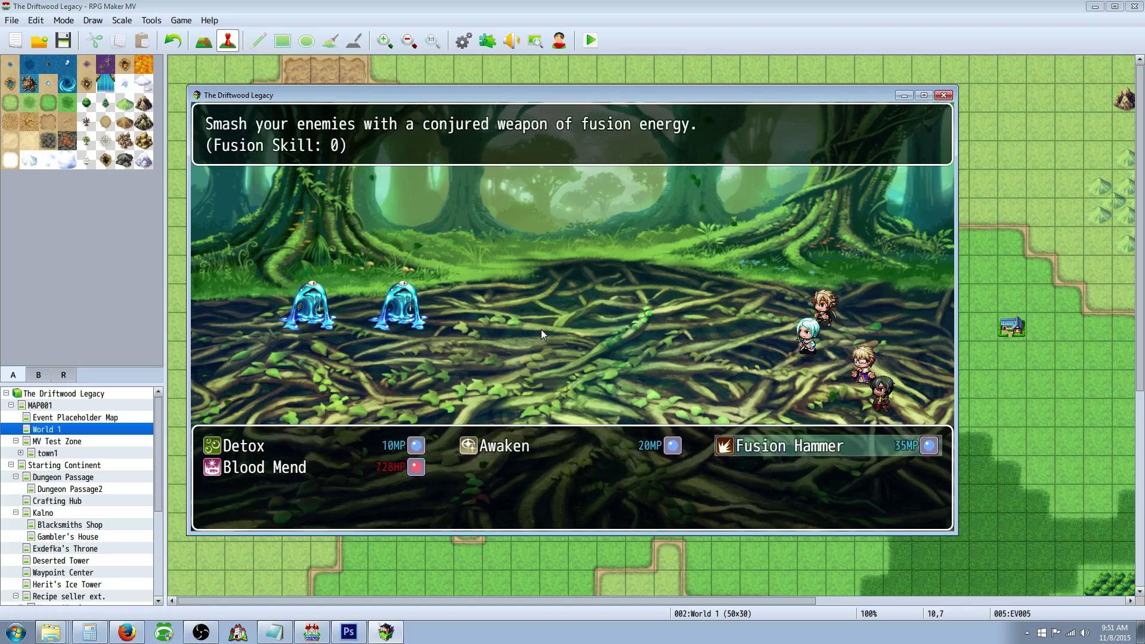
pyautogui.press('Return')
pyautogui.press('Return')
pyautogui.press('Return')
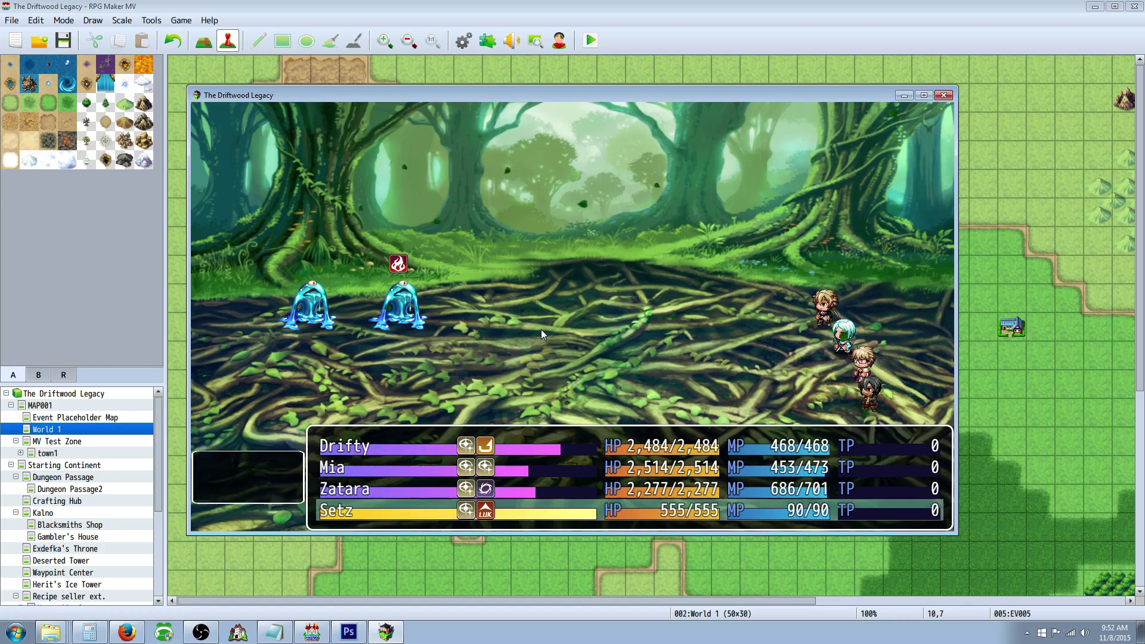
# Step: Make the fourth party member guard this turn
pyautogui.press('Return')
pyautogui.press('Escape')
pyautogui.press('Down')
pyautogui.press('Return')
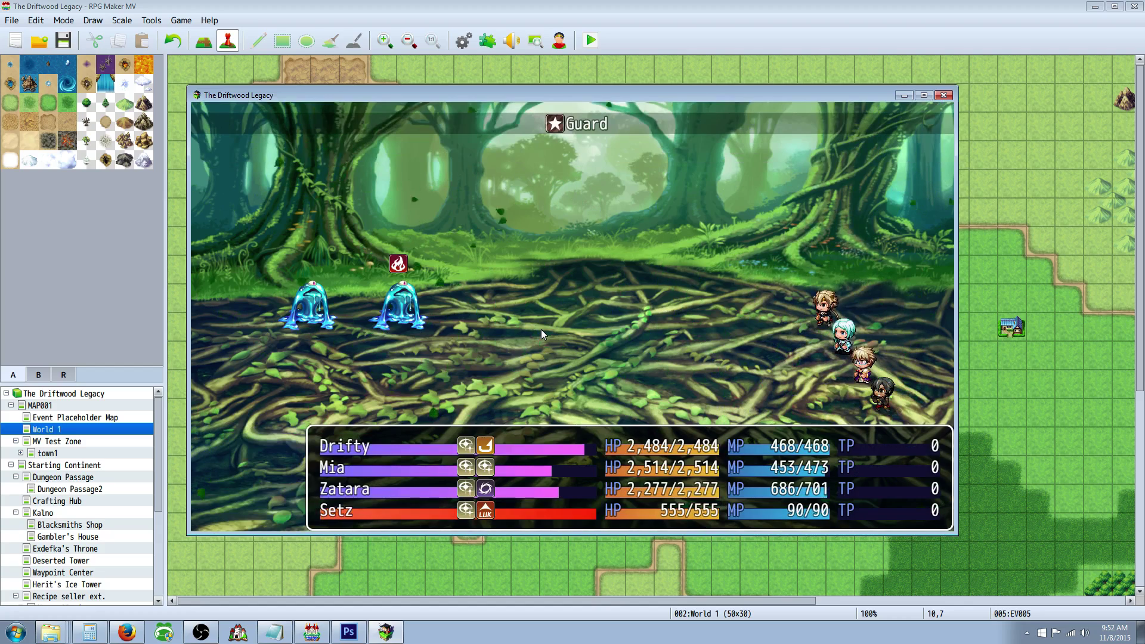
# Step: Have the first party member use the Tachi skill Janpu Surasshu on a slime
pyautogui.press('Down')
pyautogui.press('Return')
pyautogui.press('Right')
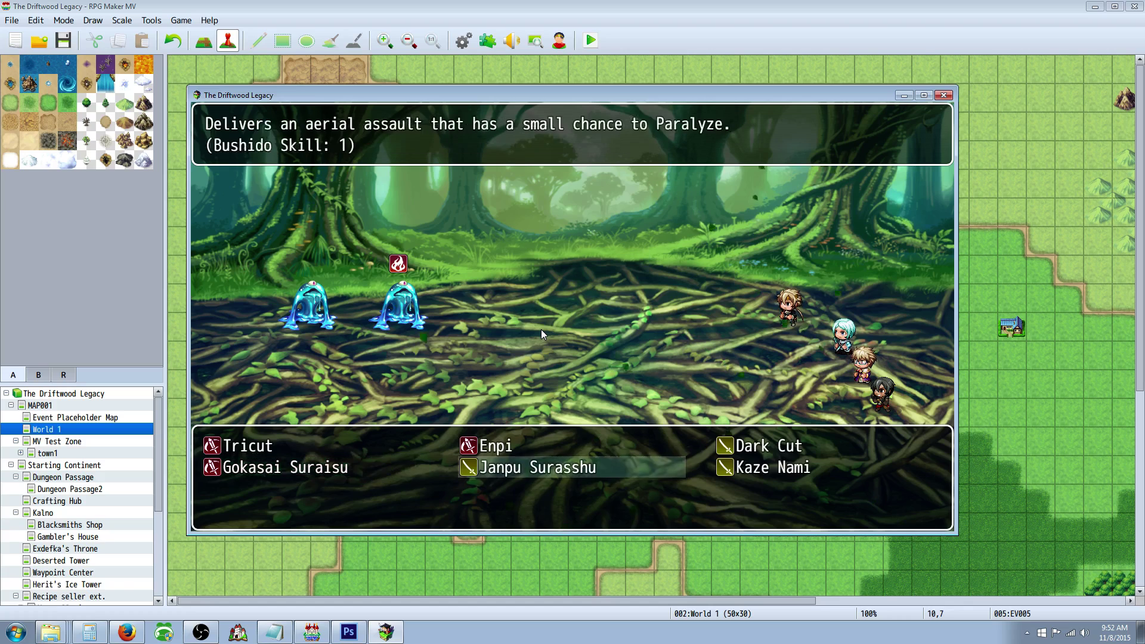
pyautogui.press('Return')
# Step: Have the third party member cast a Hex skill on Slime B
pyautogui.press('Down')
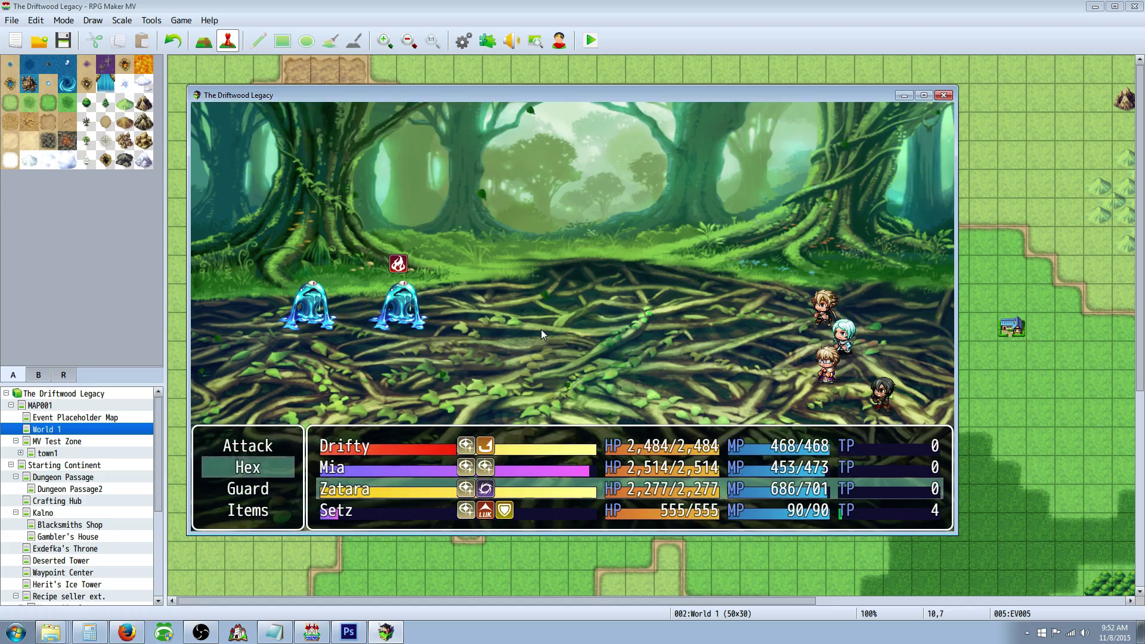
pyautogui.press('Return')
pyautogui.press('Down')
pyautogui.press('Return')
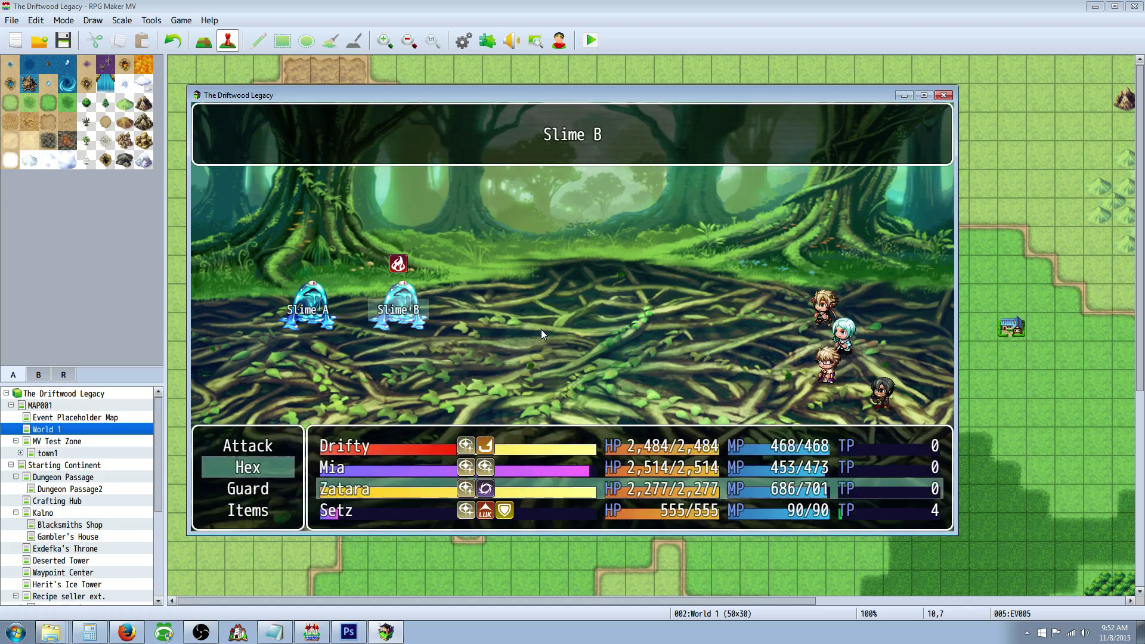
pyautogui.press('Return')
# Step: Open and leave the second party member's skill list, and make this character guard
pyautogui.press('Down')
pyautogui.press('Return')
pyautogui.press('Escape')
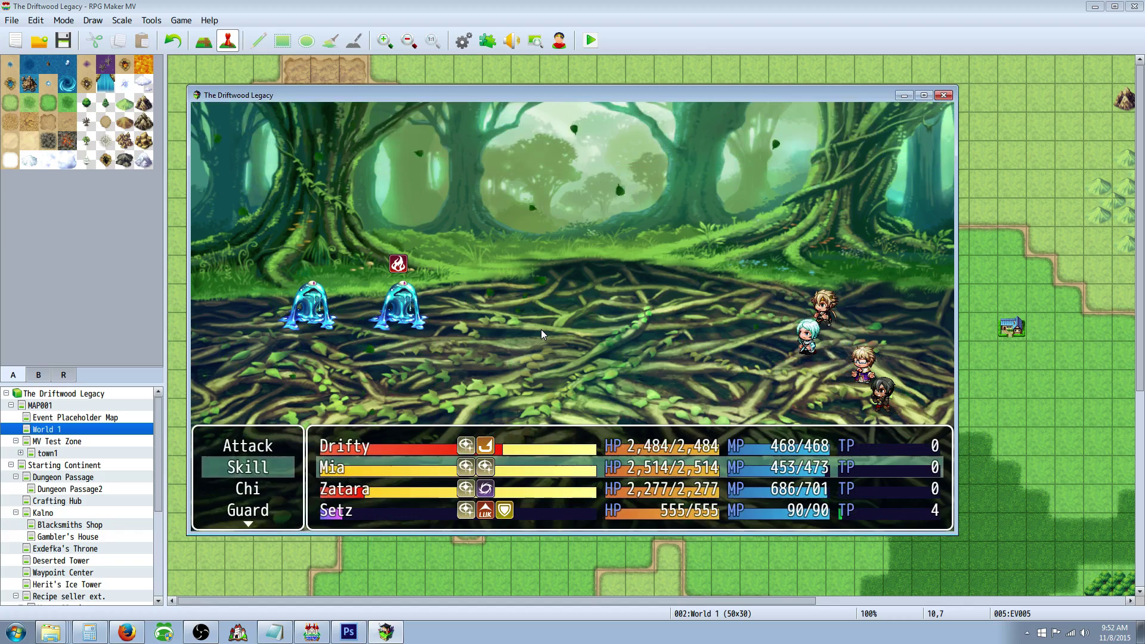
pyautogui.press('Down')
pyautogui.press('Down')
pyautogui.press('Return')
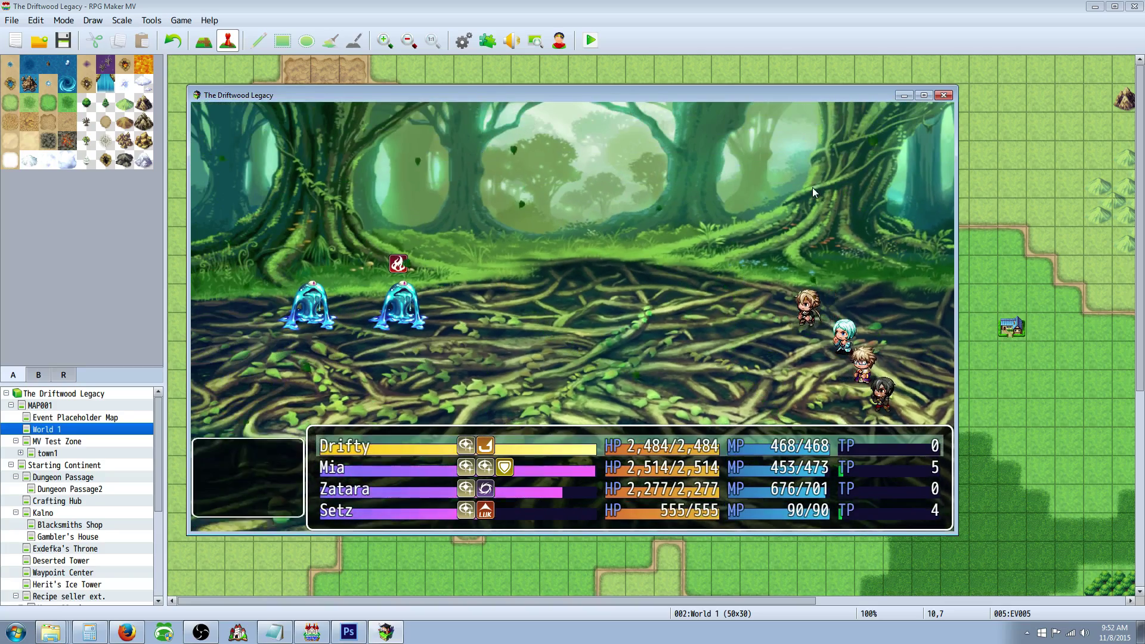
# Step: Have the first party member use a Tachi skill on Slime B
pyautogui.press('Return')
pyautogui.press('Right')
pyautogui.press('Return')
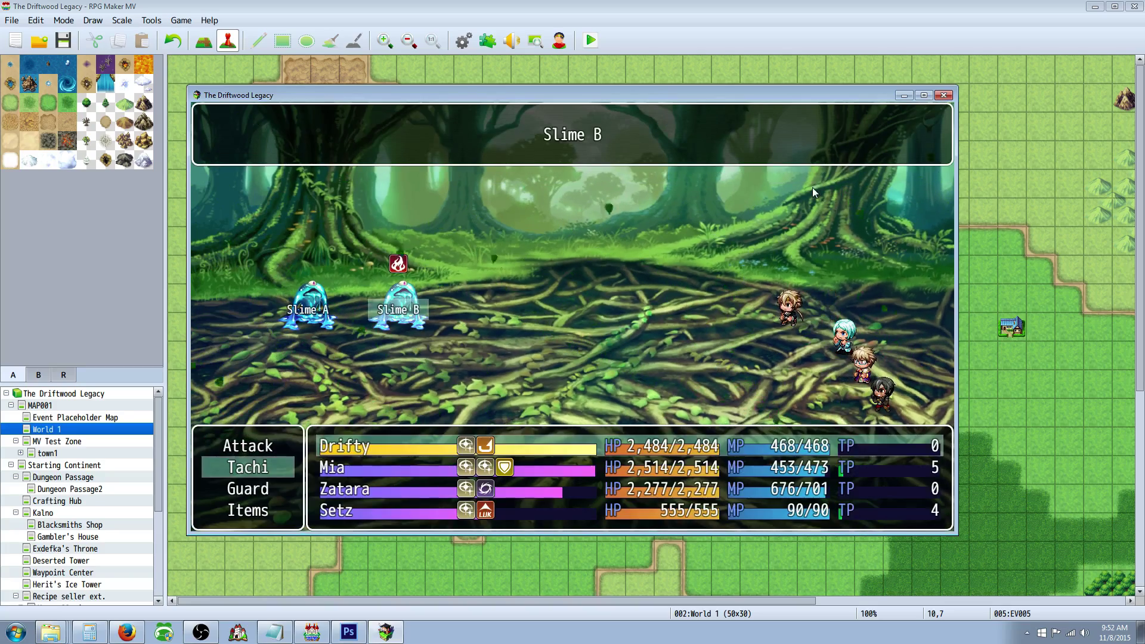
pyautogui.press('Return')
# Step: Make the second and third party members guard this turn
pyautogui.press('Down')
pyautogui.press('Down')
pyautogui.press('Return')
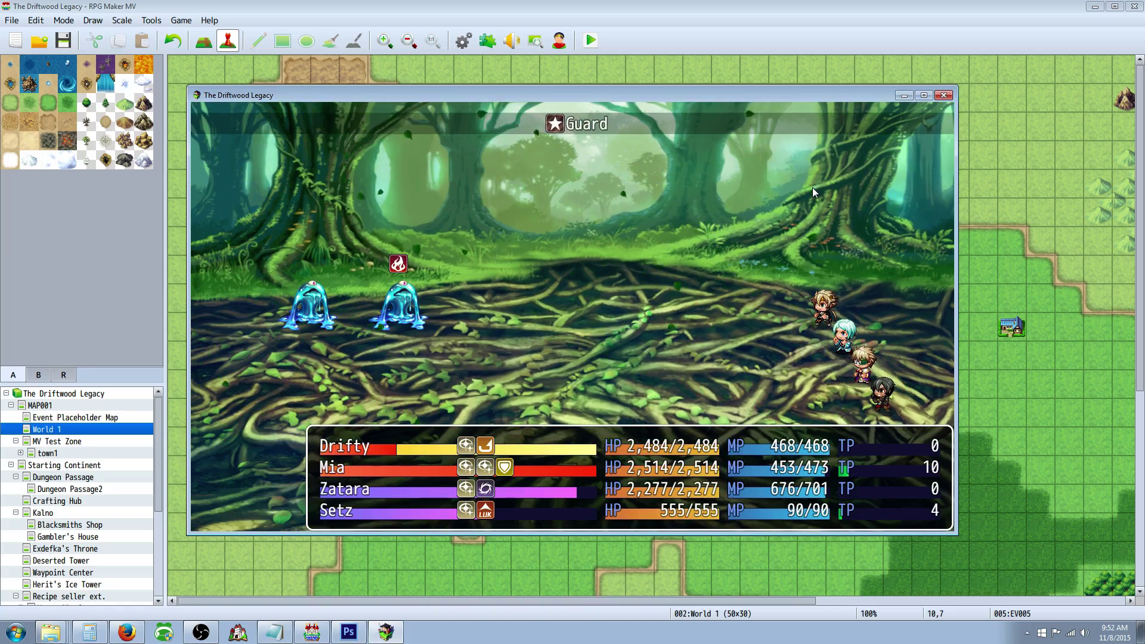
pyautogui.press('Down')
pyautogui.press('Down')
pyautogui.press('Return')
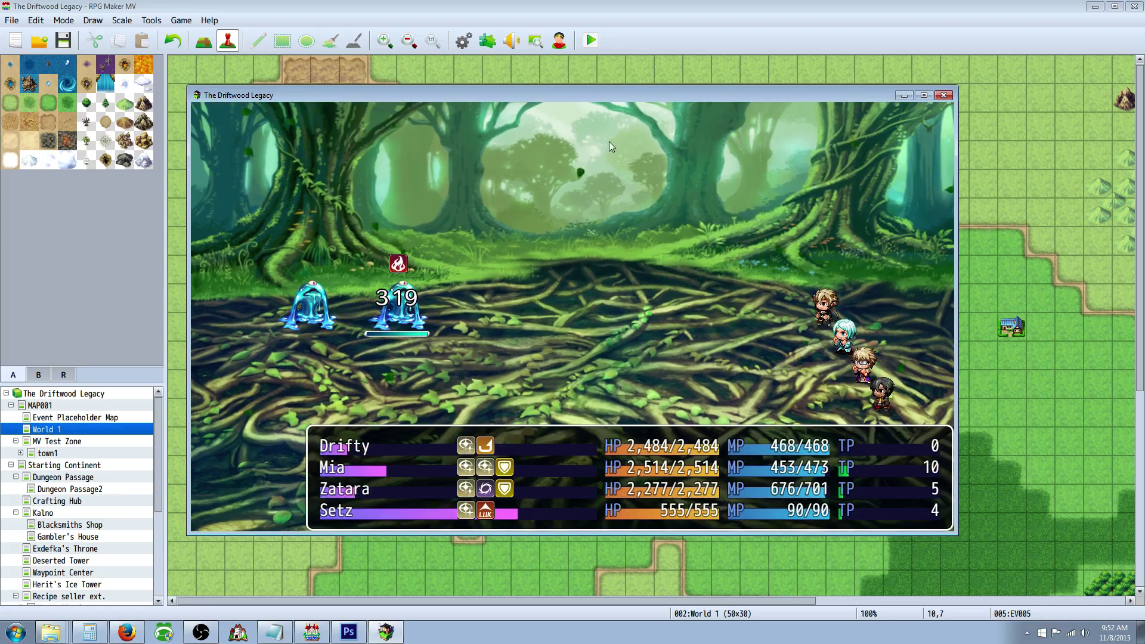
# Step: Close the playtest and check the settings of the MOG_Weather_EX plugin in the Plugin Manager
pyautogui.click(943, 95)
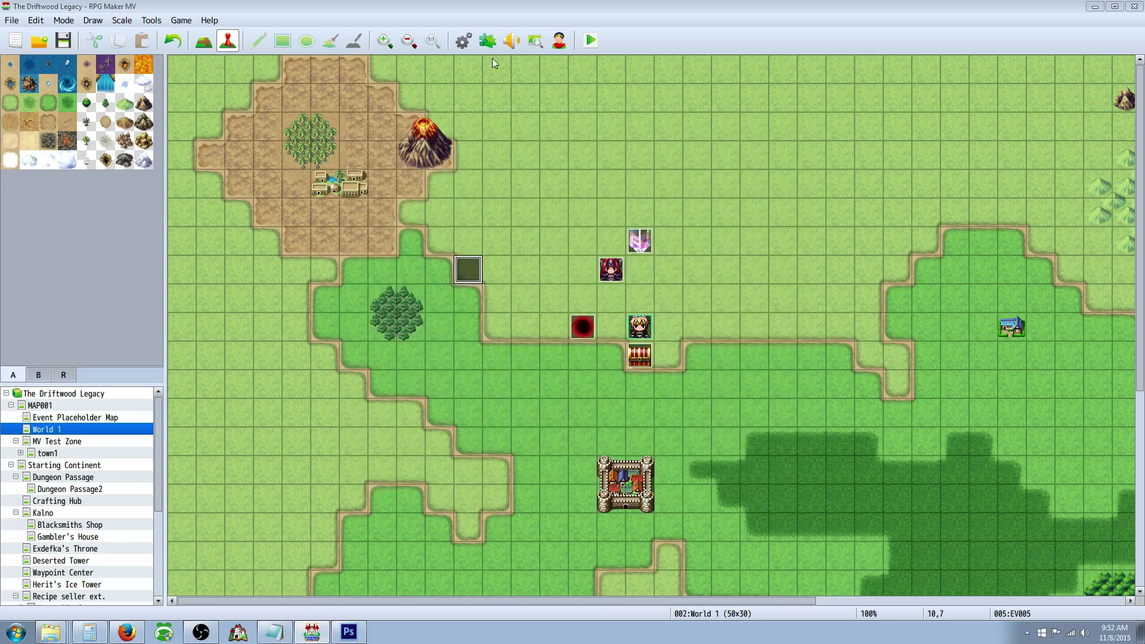
pyautogui.click(487, 41)
pyautogui.scroll(-10, 427, 358)
pyautogui.doubleClick(403, 450)
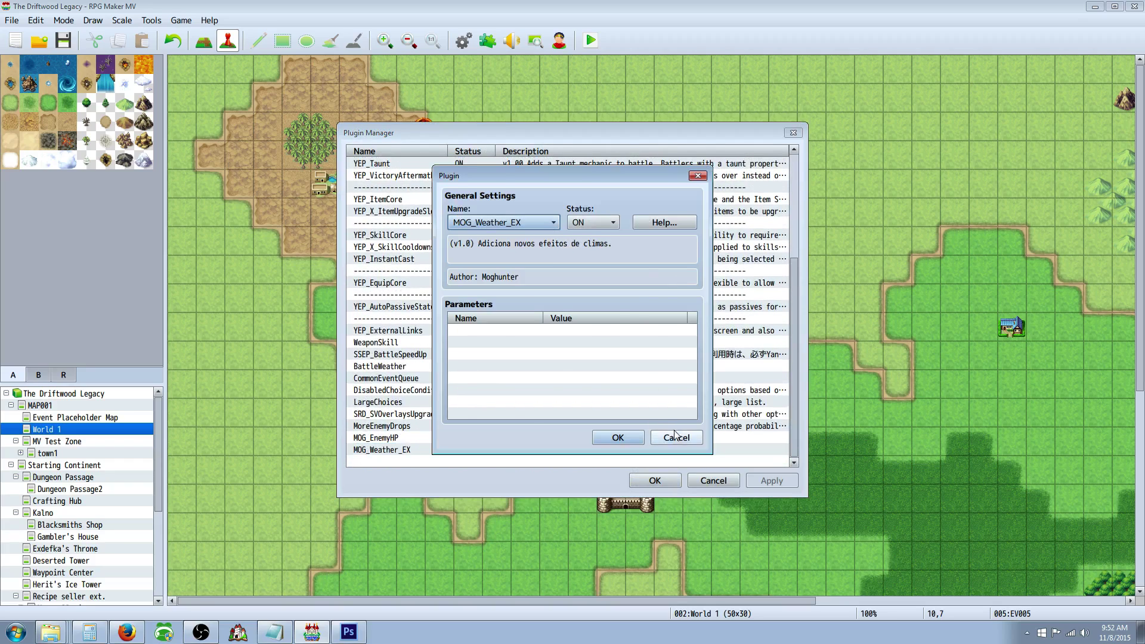
pyautogui.click(675, 437)
# Step: Set the EHP Fade Duration parameter of the MOG_EnemyHP plugin to 240 and confirm the plugin settings
pyautogui.doubleClick(416, 438)
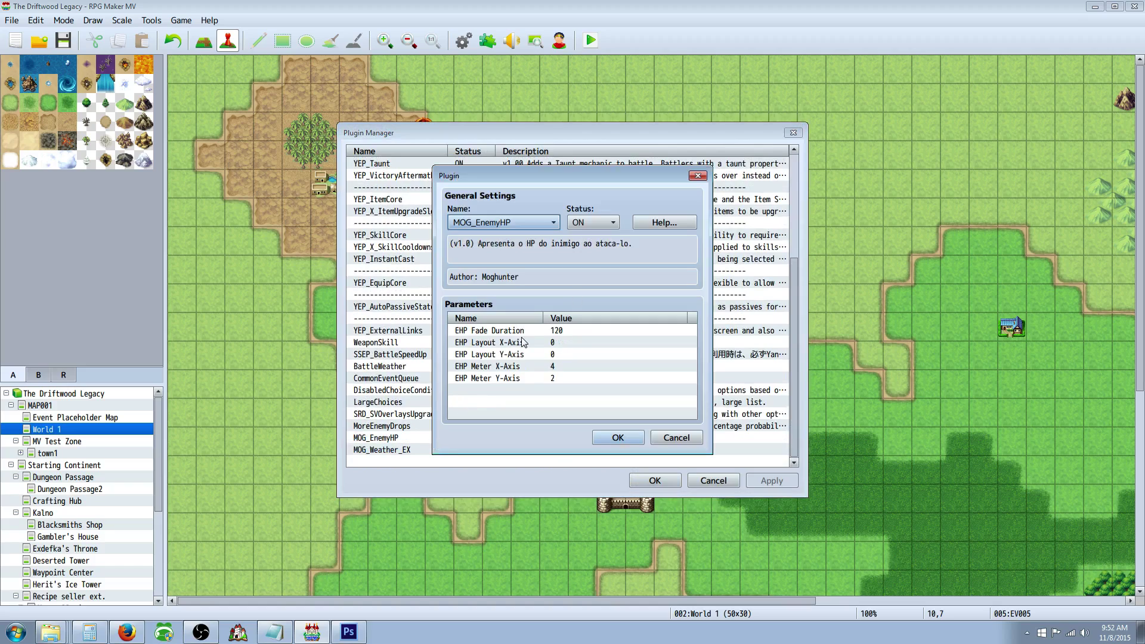
pyautogui.click(516, 331)
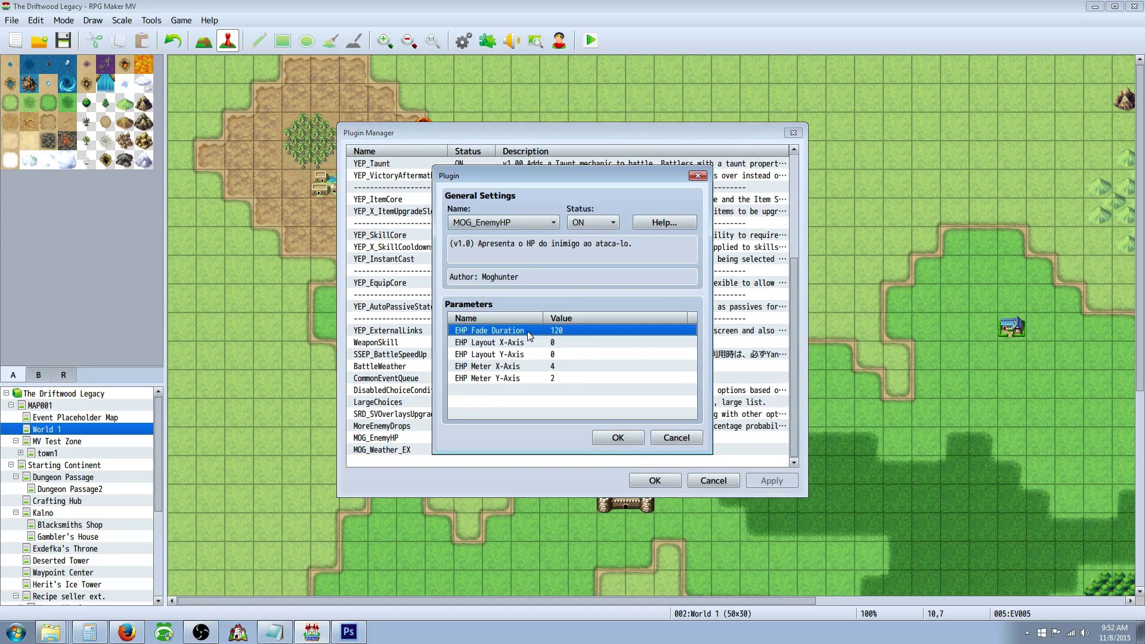
pyautogui.doubleClick(527, 332)
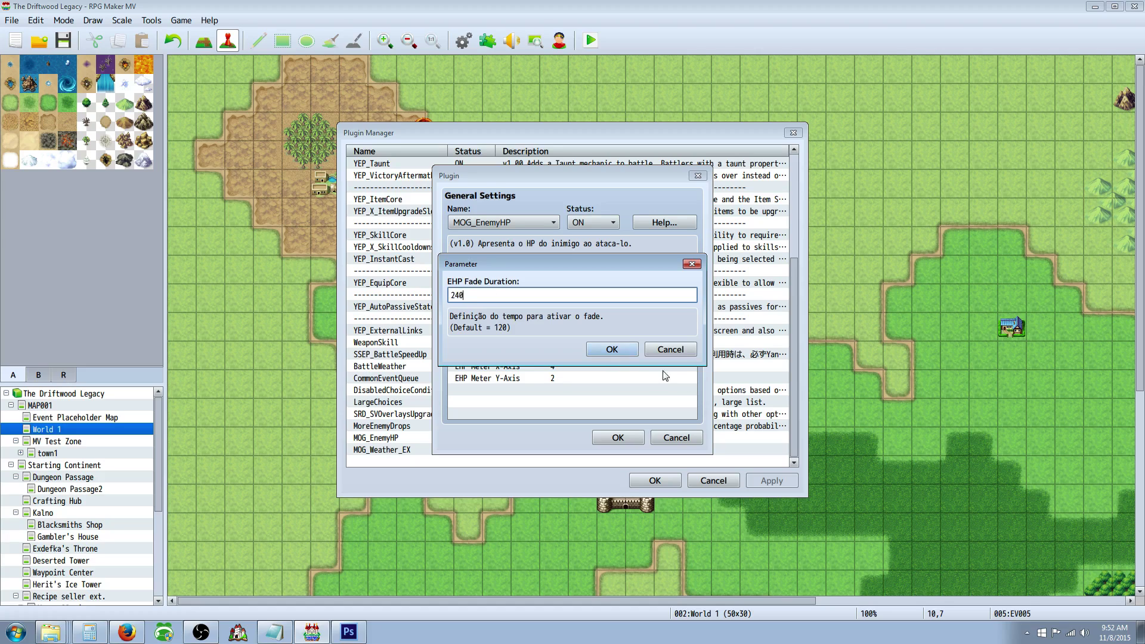
pyautogui.click(620, 349)
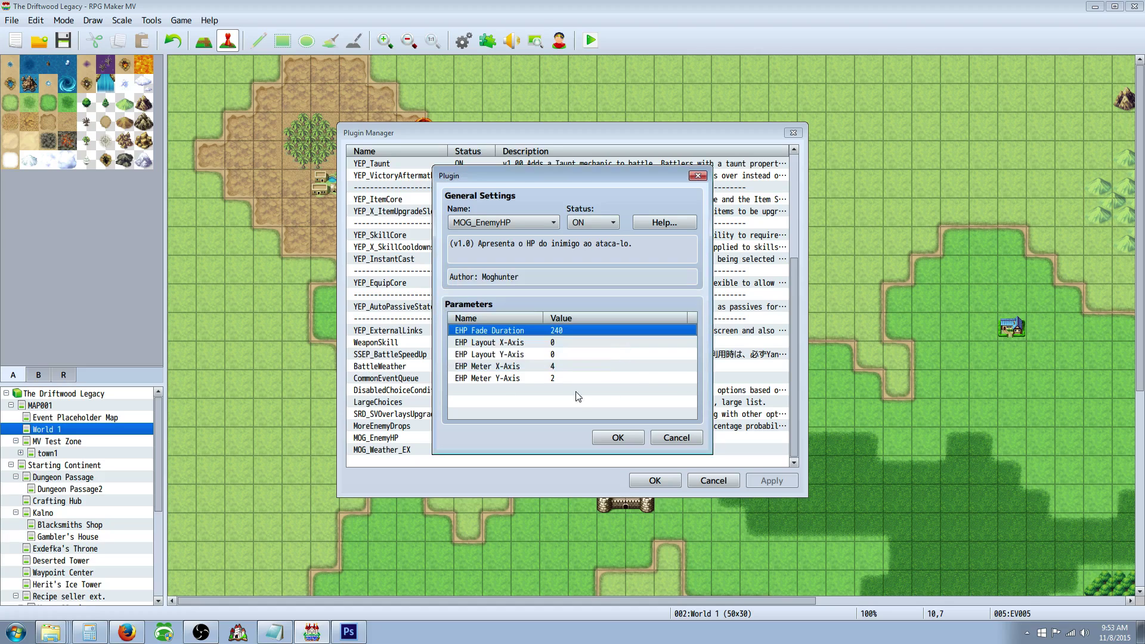
pyautogui.click(614, 438)
pyautogui.click(638, 483)
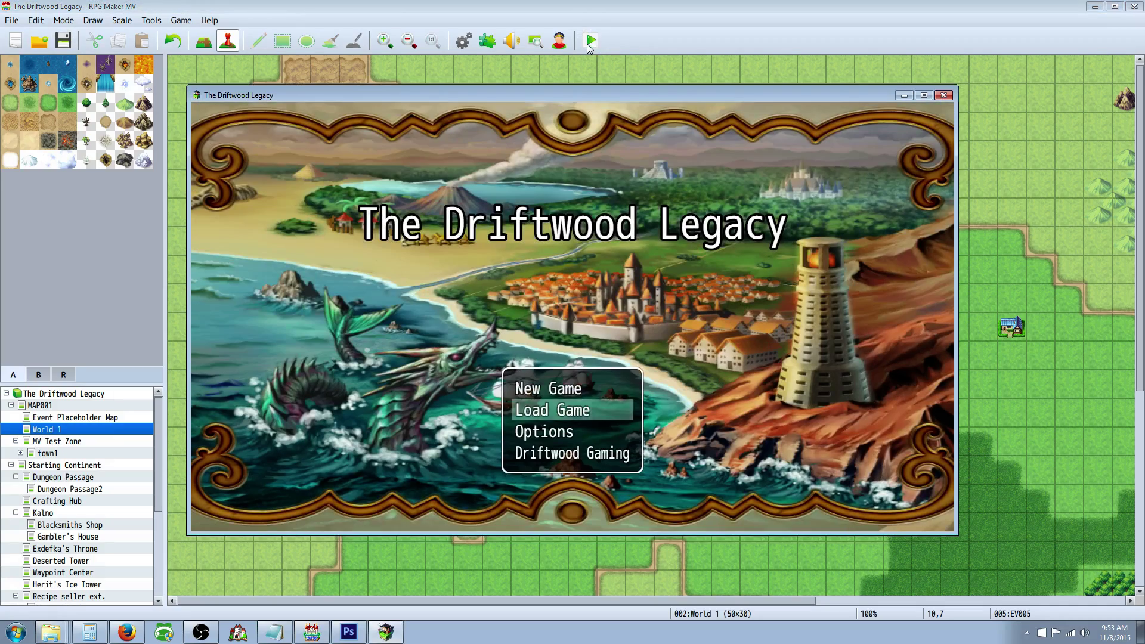
# Step: Start a new game in the playtest and have the first party member use the Tachi skill Tricut in the slime battle
pyautogui.press('Up')
pyautogui.press('Return')
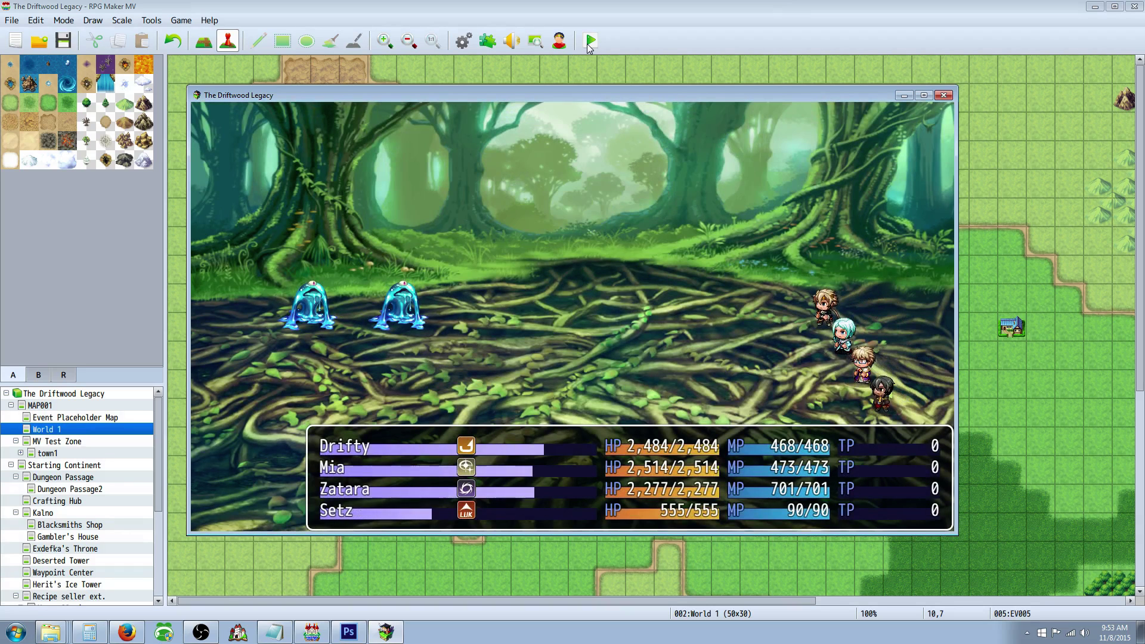
pyautogui.press('Down')
pyautogui.press('Return')
pyautogui.press('Right')
pyautogui.press('Right')
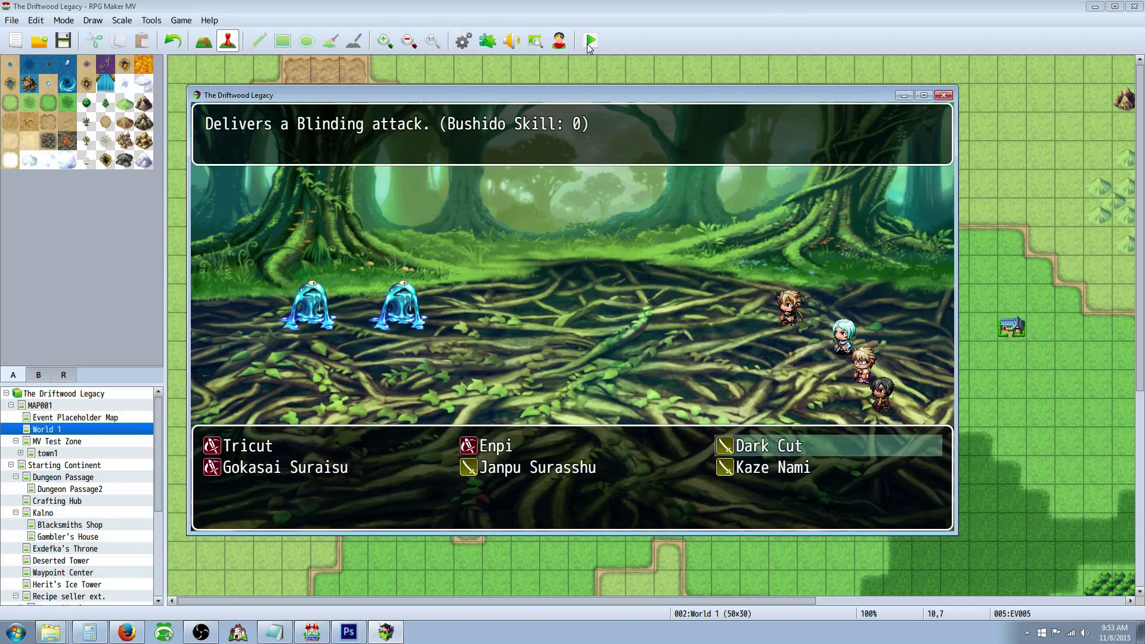
pyautogui.press('Left')
pyautogui.press('Left')
pyautogui.press('Return')
pyautogui.press('Return')
# Step: Have the second party member attack Slime B, and close the playtest window
pyautogui.press('Return')
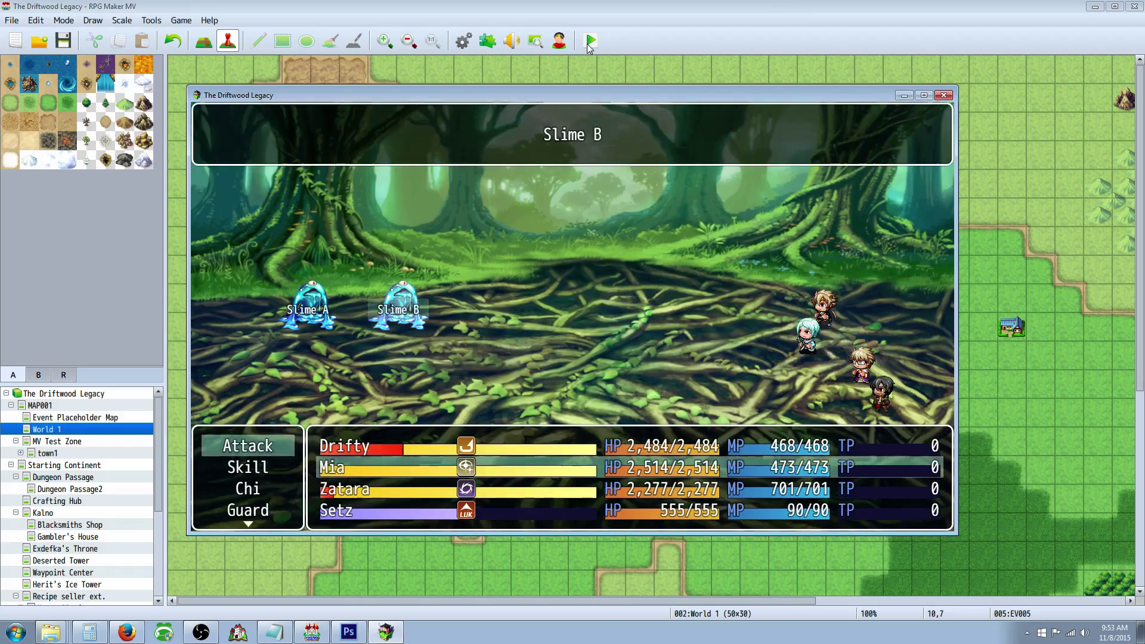
pyautogui.press('Return')
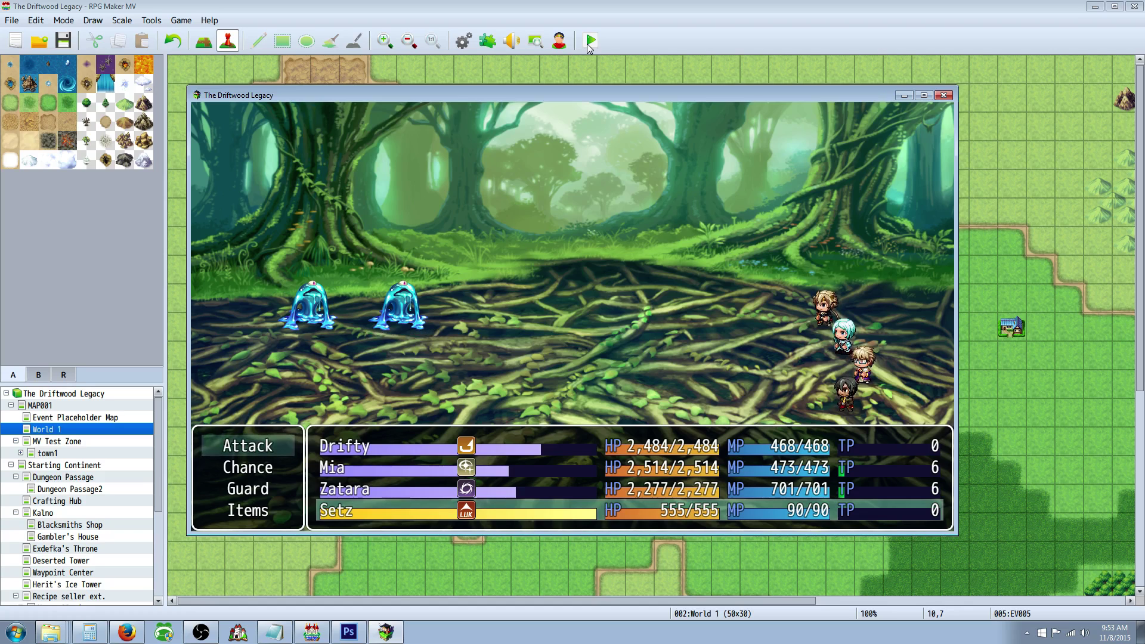
pyautogui.click(944, 95)
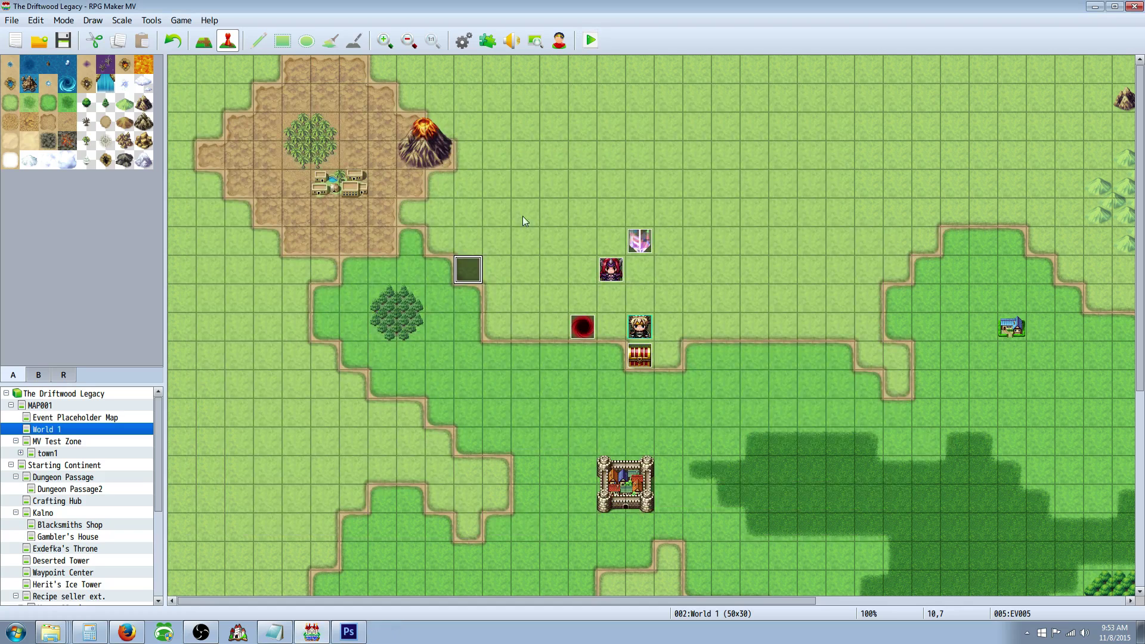
# Step: Open the crystal event EV003 on World 1 for editing and start a new plugin command in its Leaf_01A choice branch
pyautogui.rightClick(646, 243)
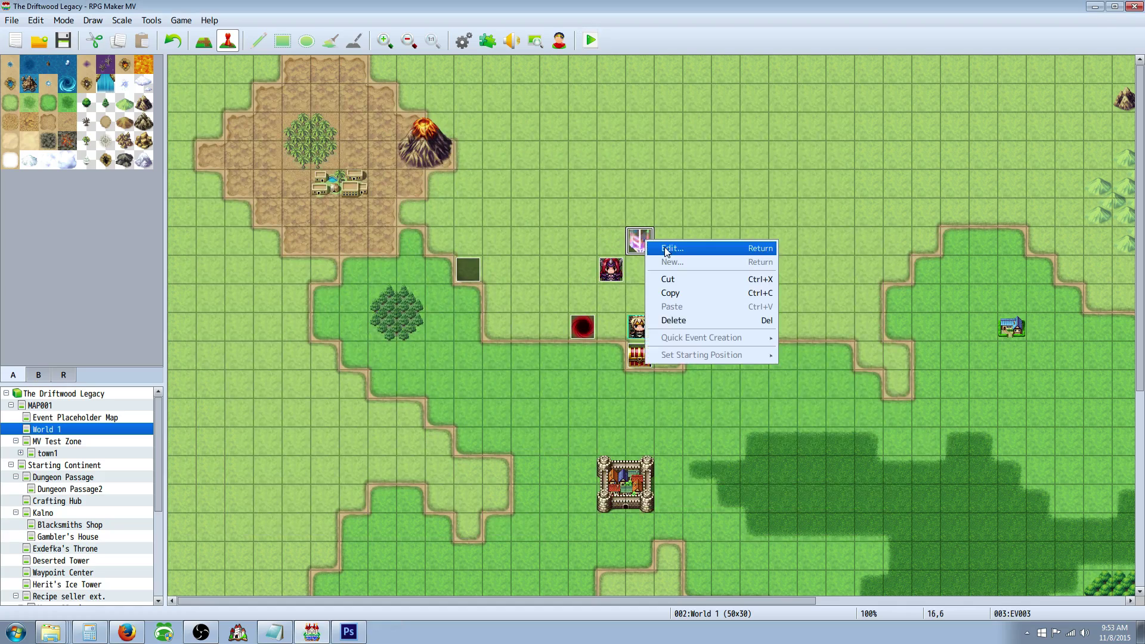
pyautogui.click(665, 251)
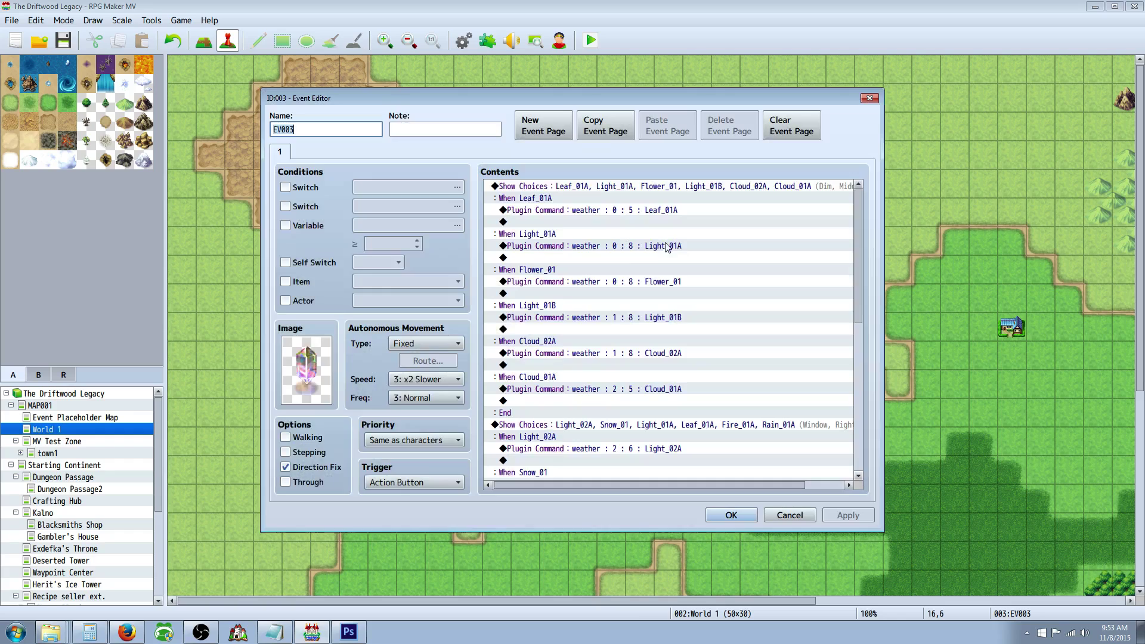
pyautogui.click(547, 214)
pyautogui.click(533, 222)
pyautogui.rightClick(533, 222)
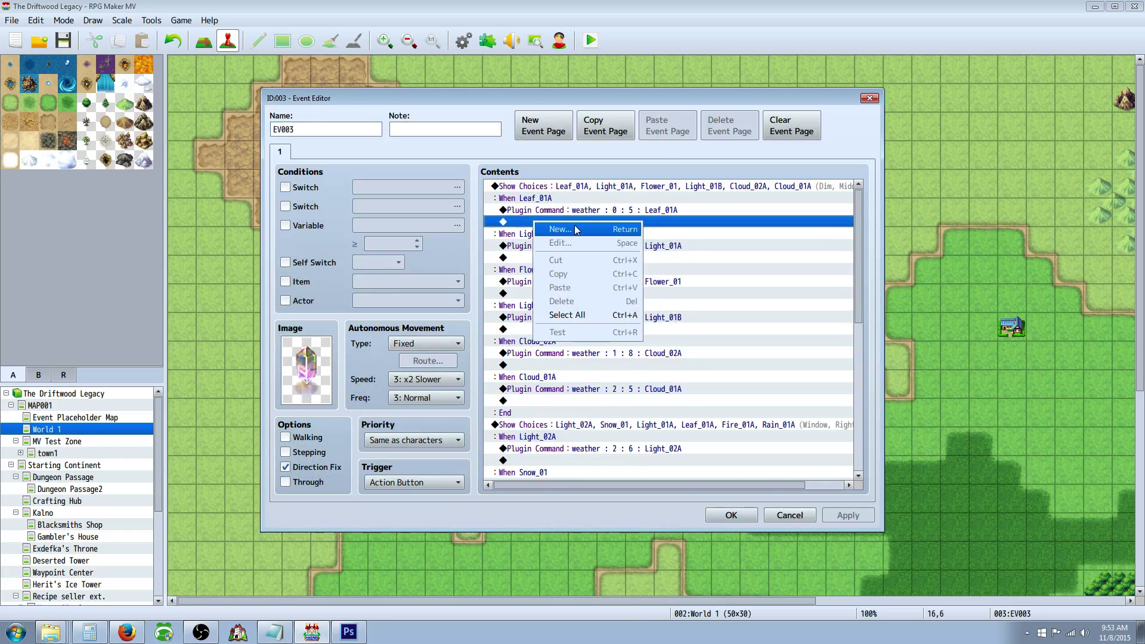
pyautogui.click(574, 224)
pyautogui.click(574, 156)
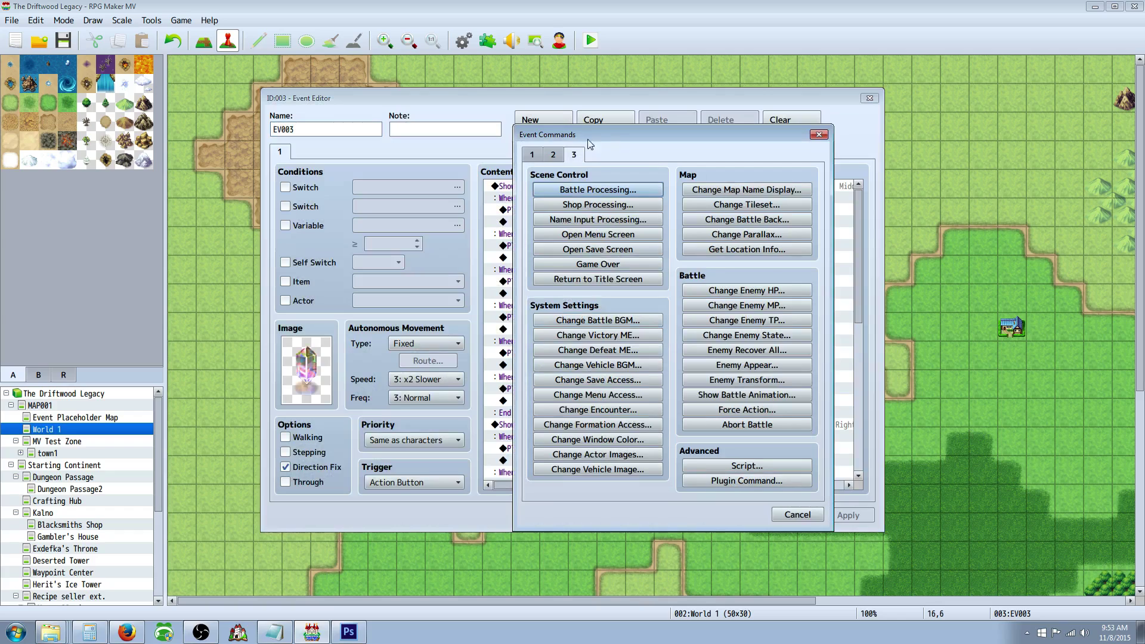
pyautogui.click(754, 480)
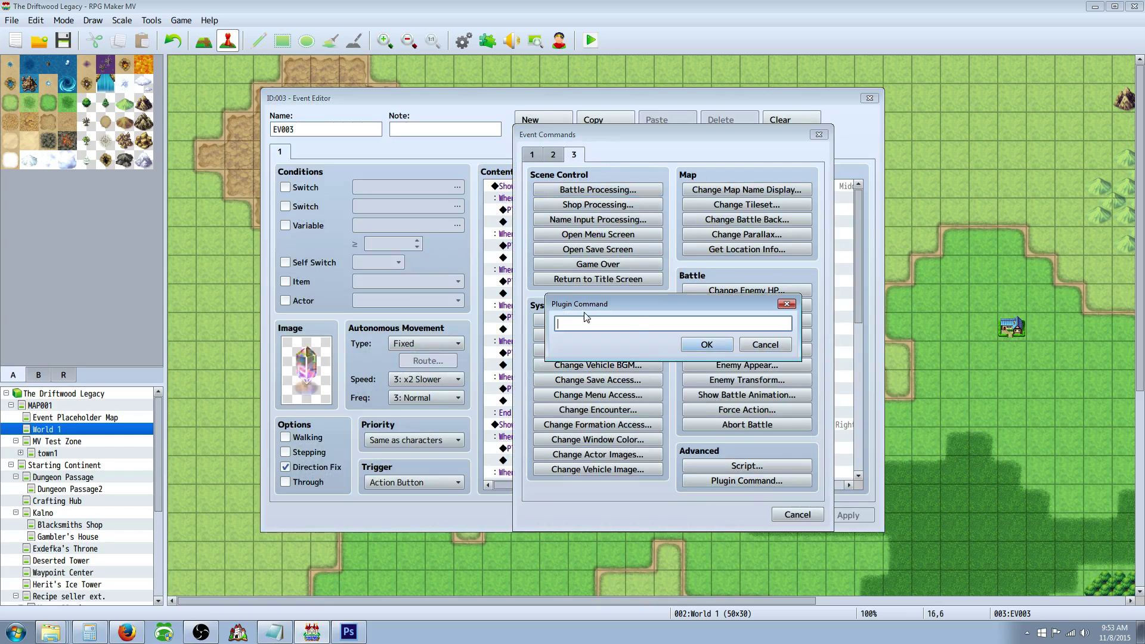
# Step: Review the weather commands in plugin notes.txt, highlighting the Leaf_01A name, and cancel the empty plugin command in the event
pyautogui.click(284, 637)
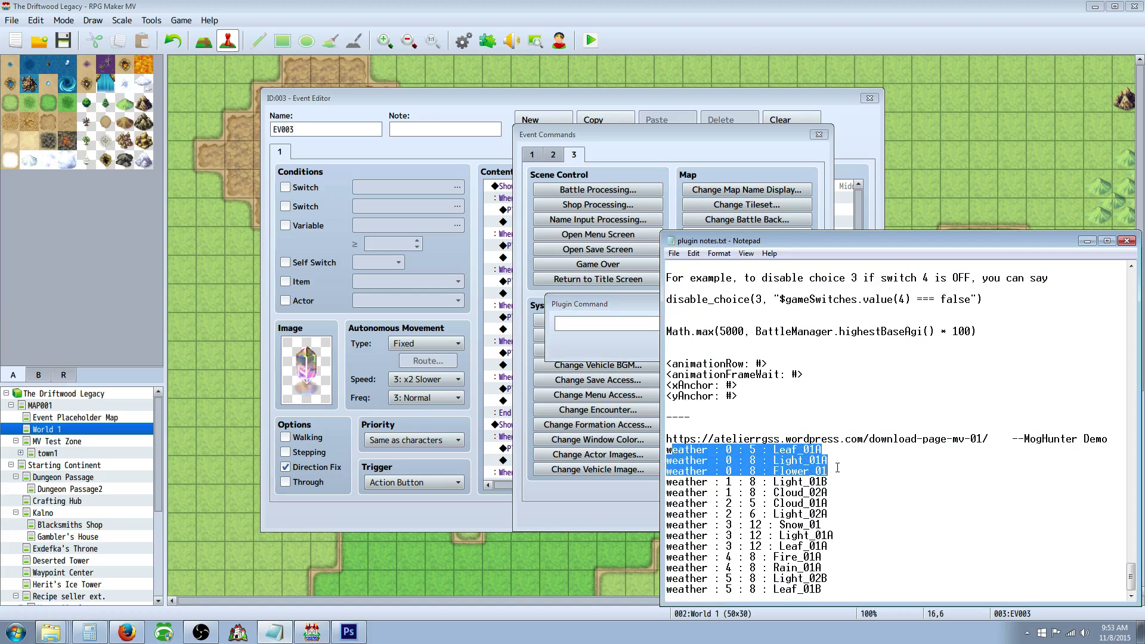
pyautogui.click(717, 448)
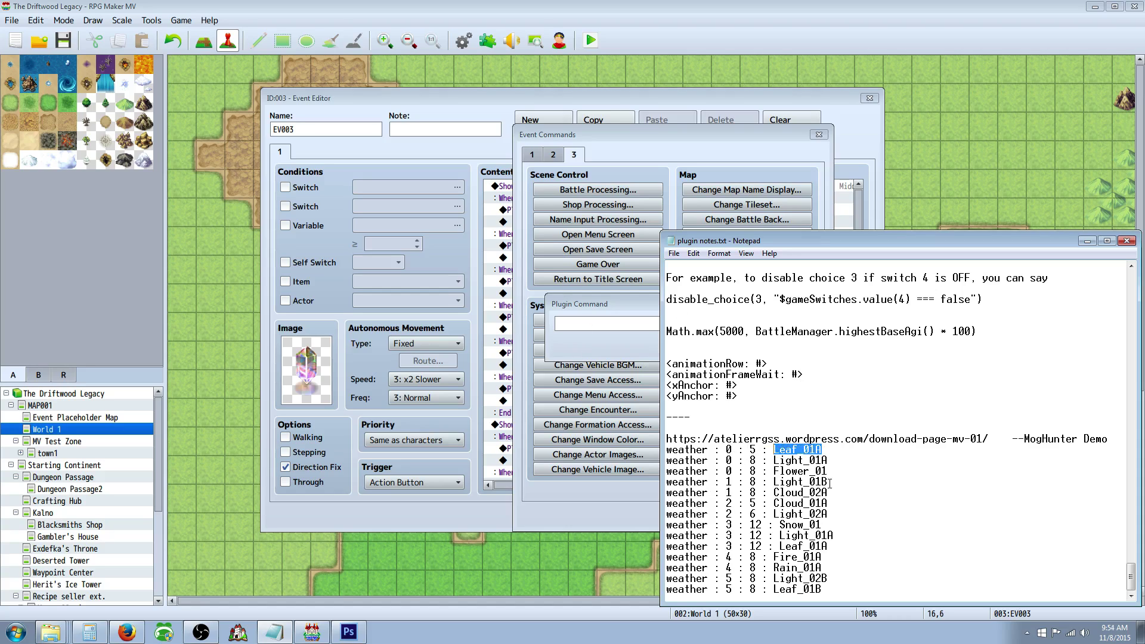
pyautogui.click(585, 315)
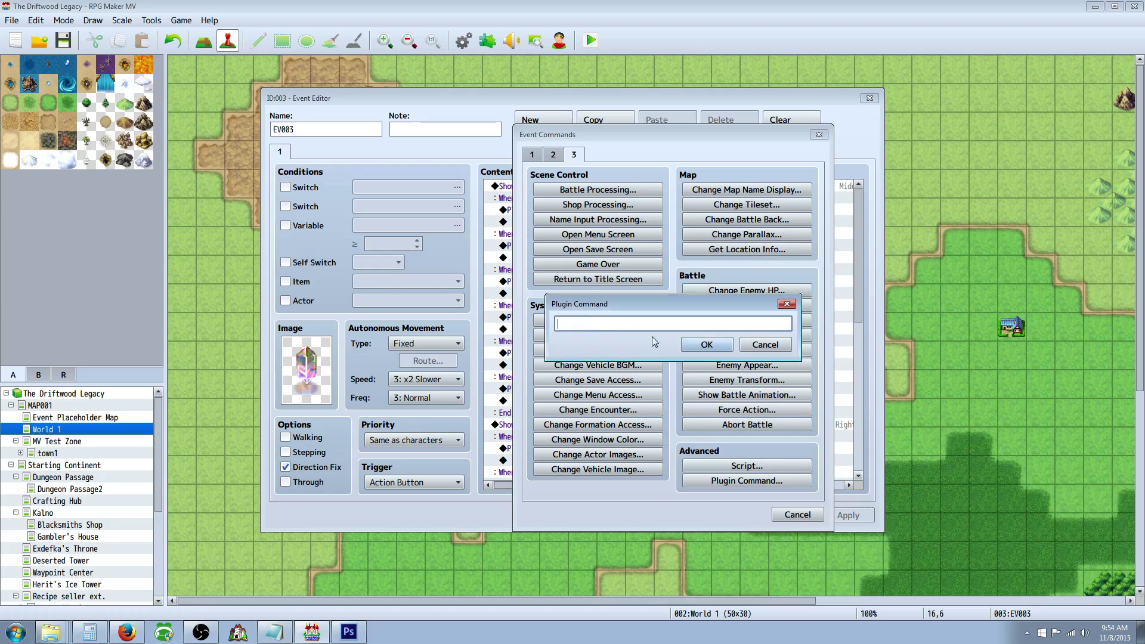
pyautogui.click(756, 344)
pyautogui.click(789, 513)
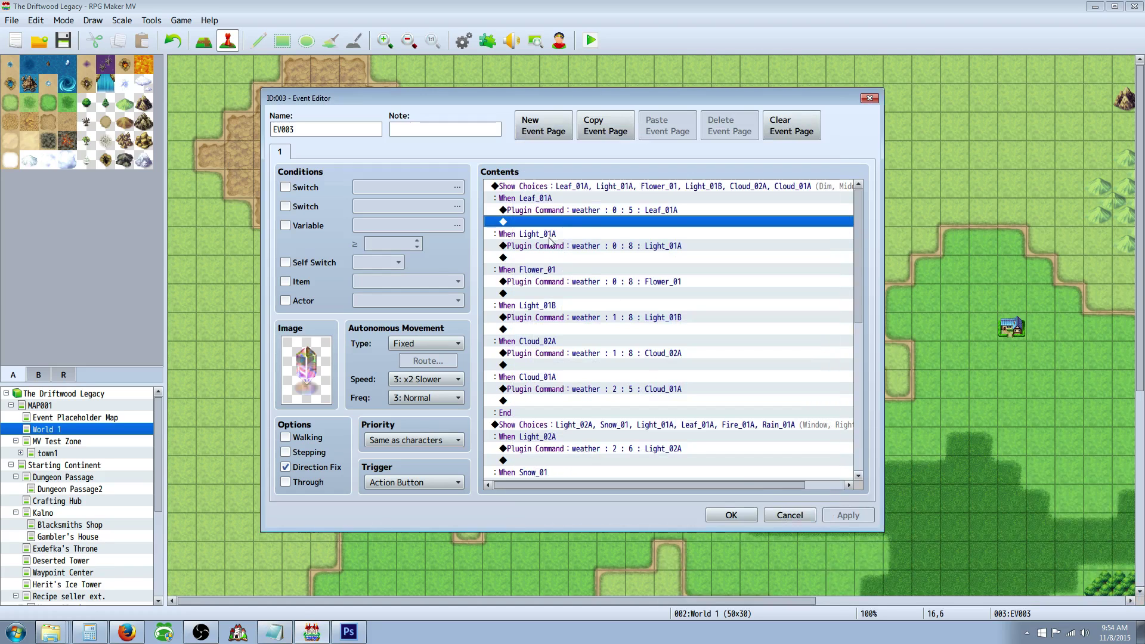
pyautogui.doubleClick(606, 222)
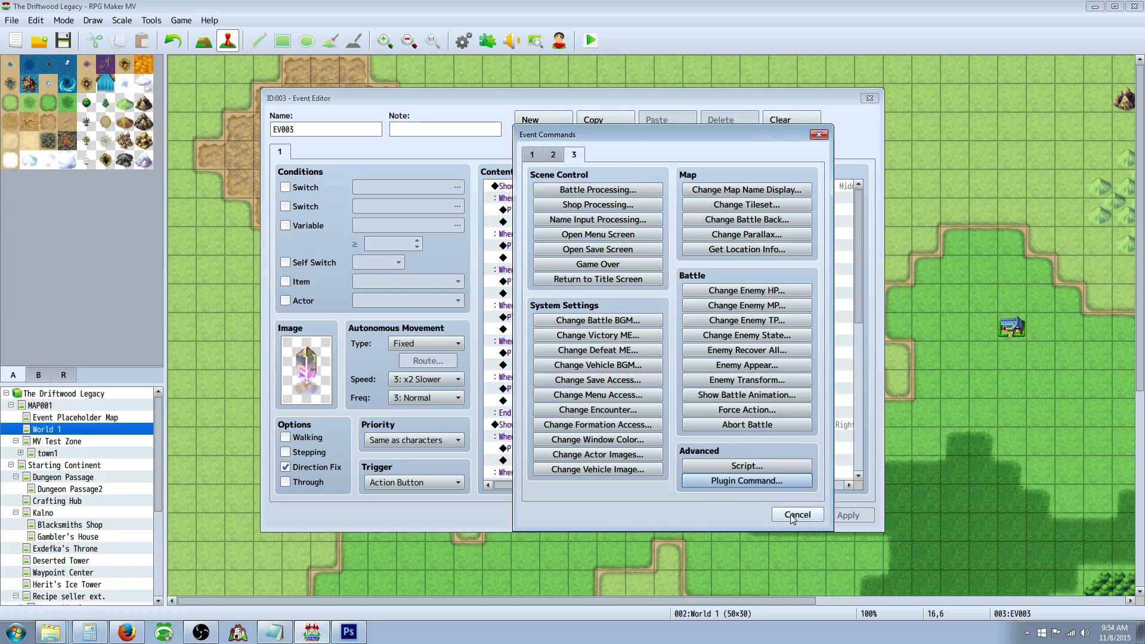
pyautogui.click(792, 516)
# Step: Examine the existing Leaf_01A weather plugin command and the other weather branches, and confirm the event EV003
pyautogui.rightClick(539, 211)
pyautogui.click(566, 220)
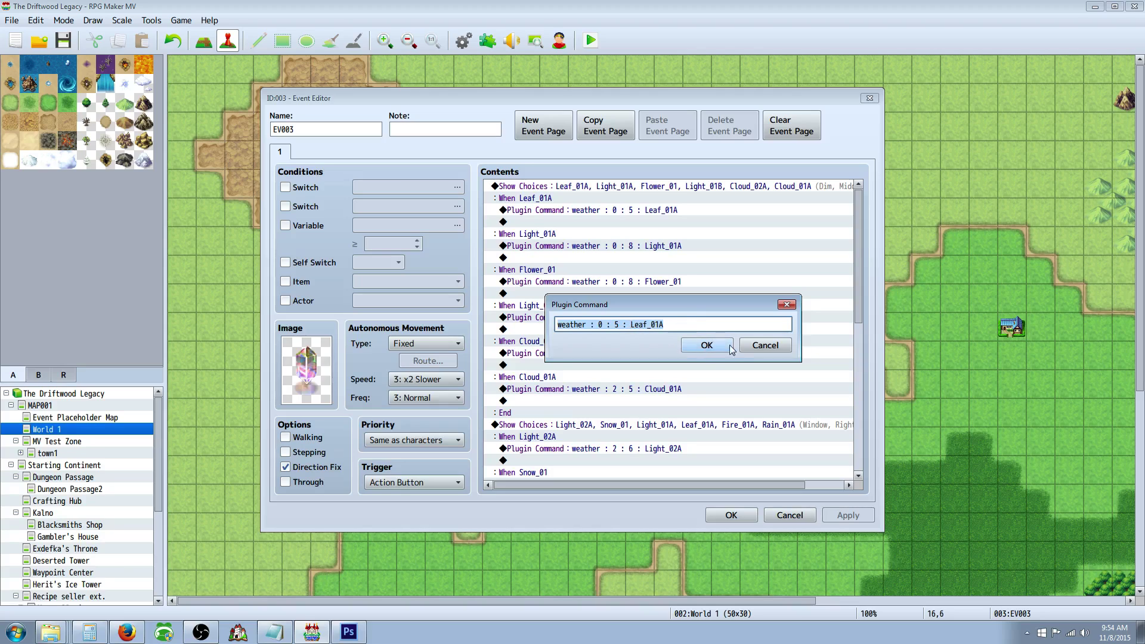
pyautogui.click(706, 345)
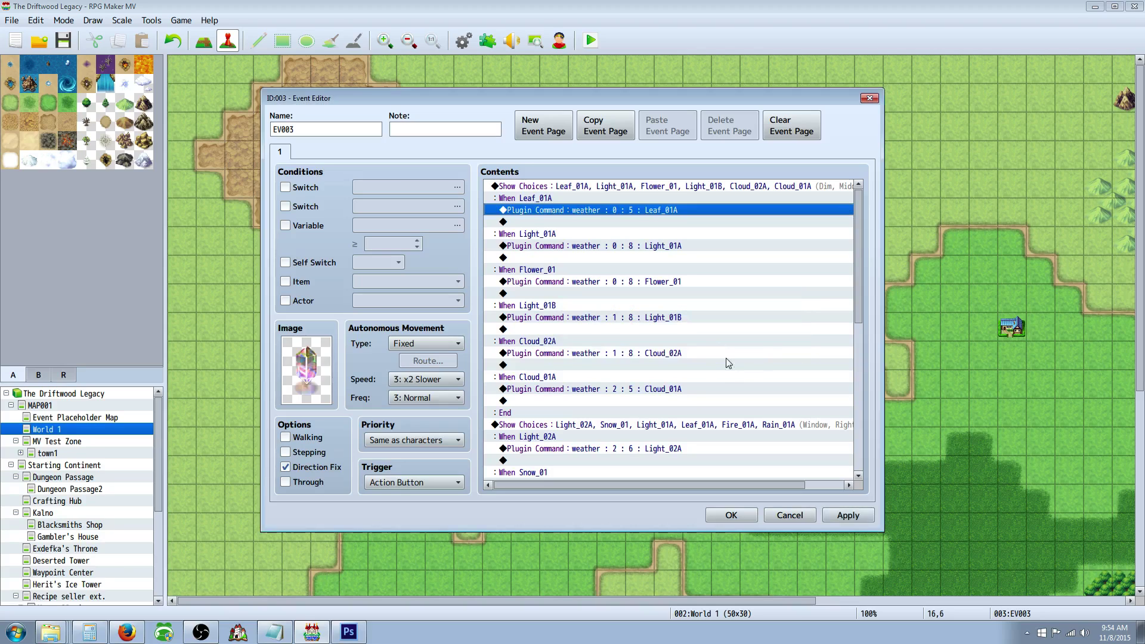
pyautogui.scroll(-1, 596, 328)
pyautogui.click(561, 282)
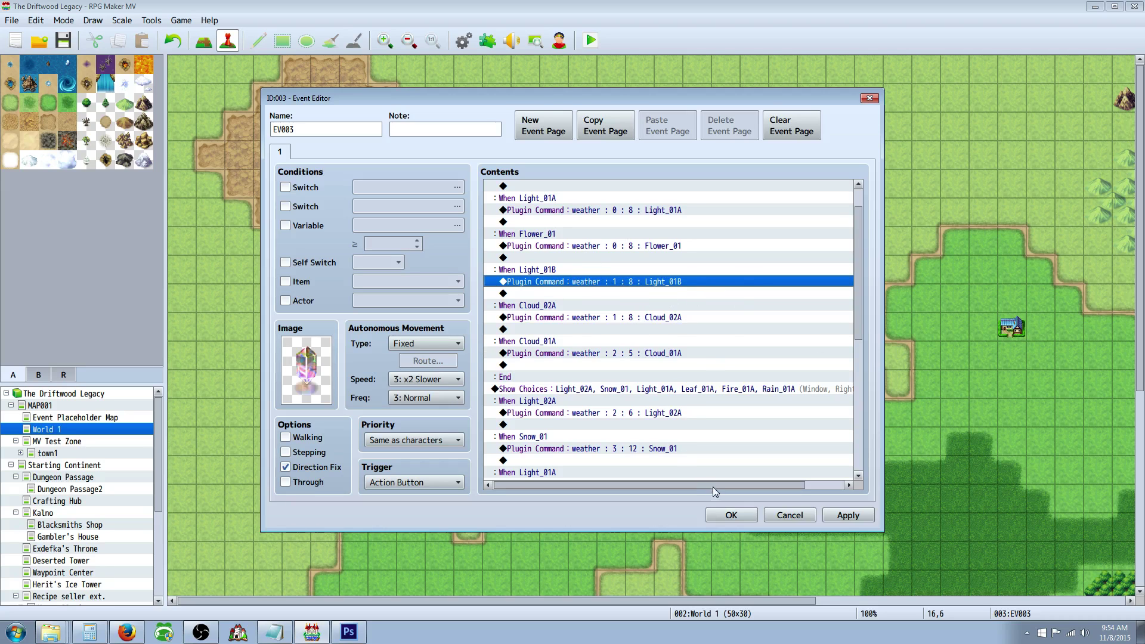
pyautogui.click(732, 513)
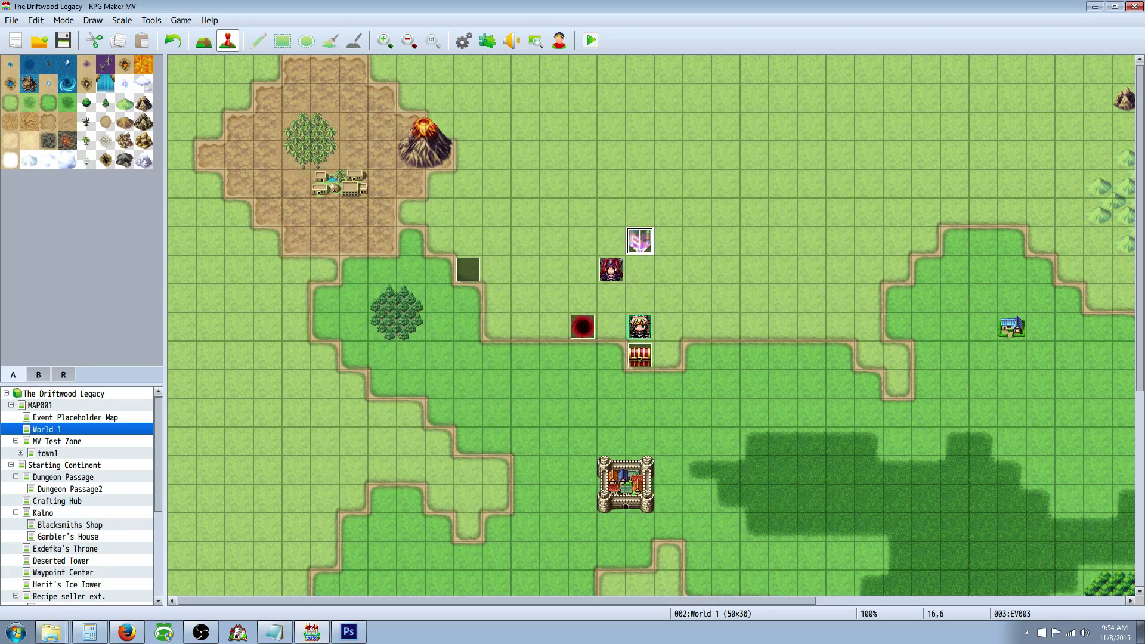
# Step: Switch to Firefox and show the Master Demo MV download page on the Atelier Rgss site
pyautogui.hotkey('alt', 'Tab')
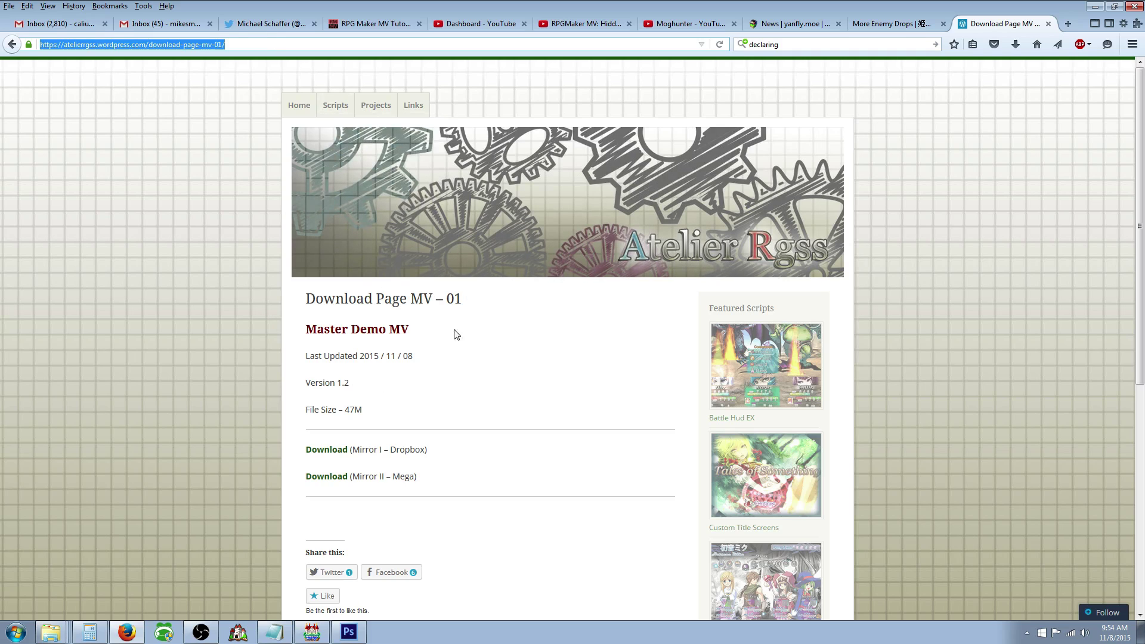
pyautogui.click(442, 371)
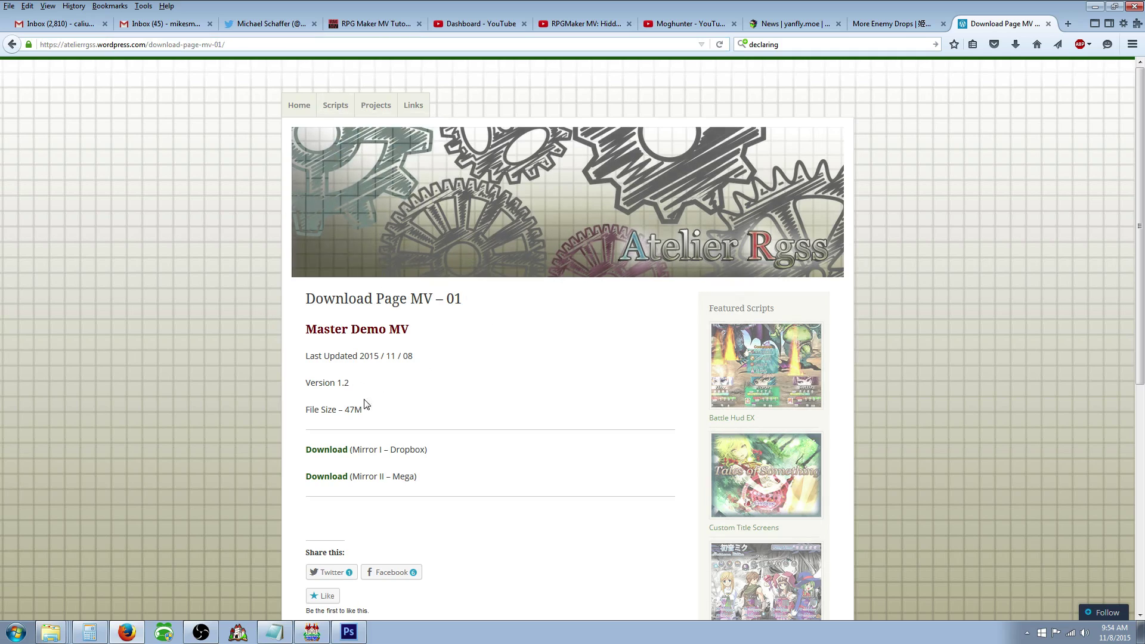
# Step: Subscribe to Moghunter Channel 1 from the open Moghunter YouTube page and return to RPG Maker MV
pyautogui.click(677, 25)
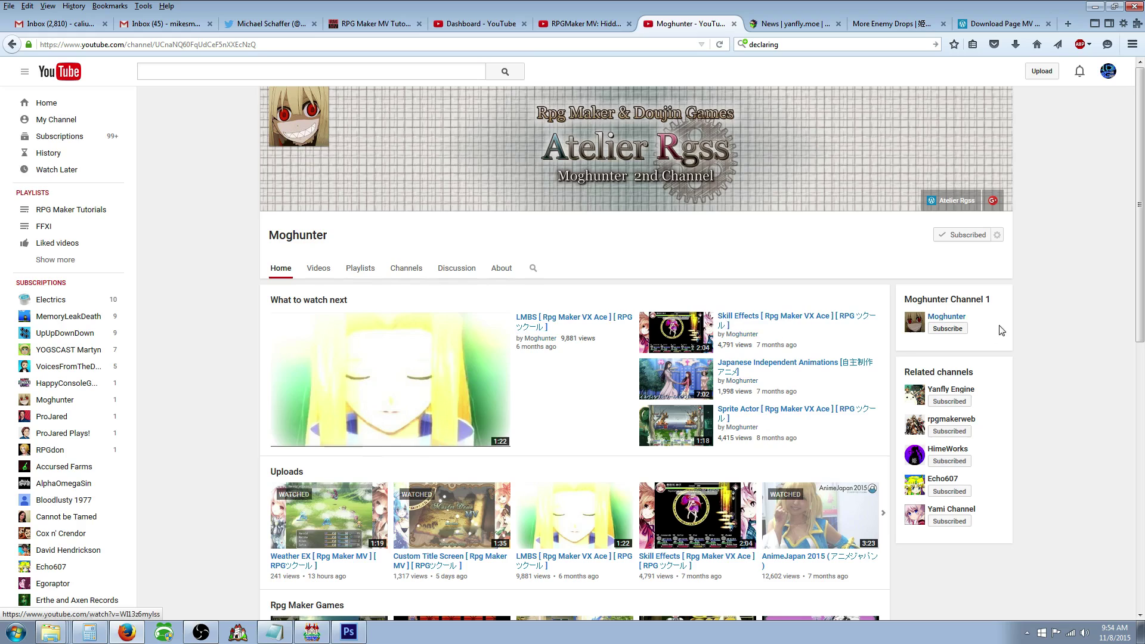
pyautogui.click(949, 328)
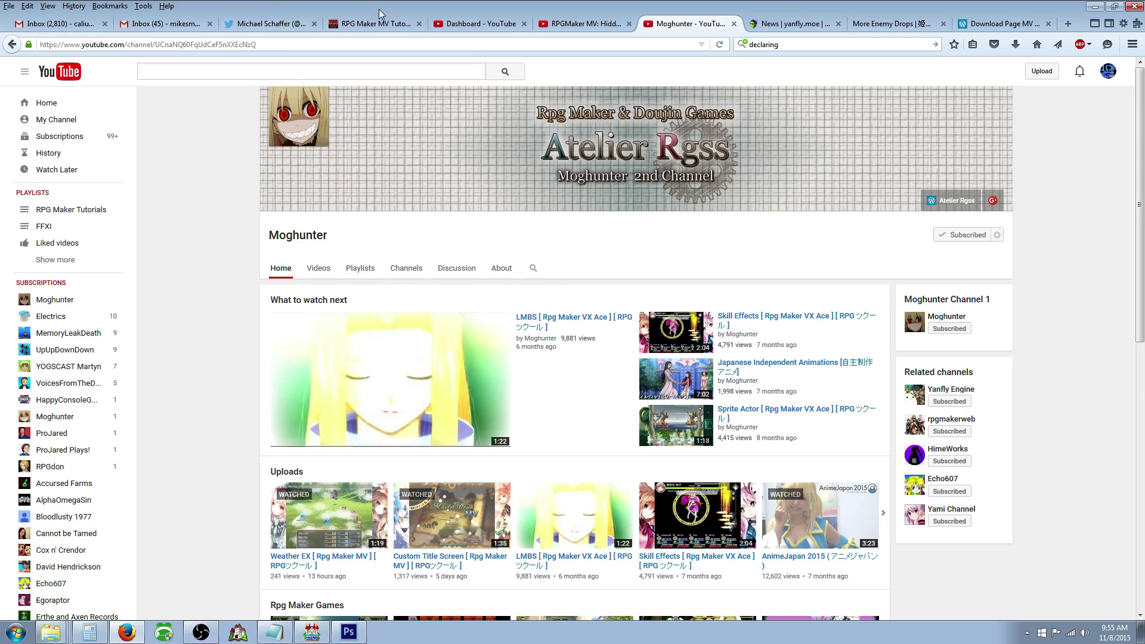
pyautogui.click(1095, 5)
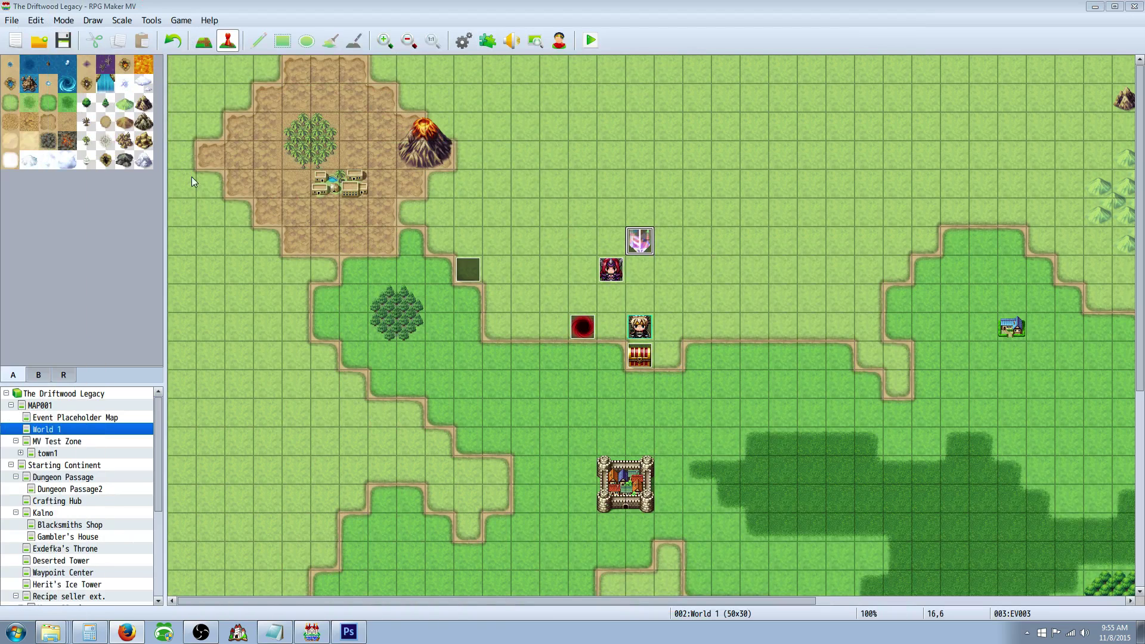